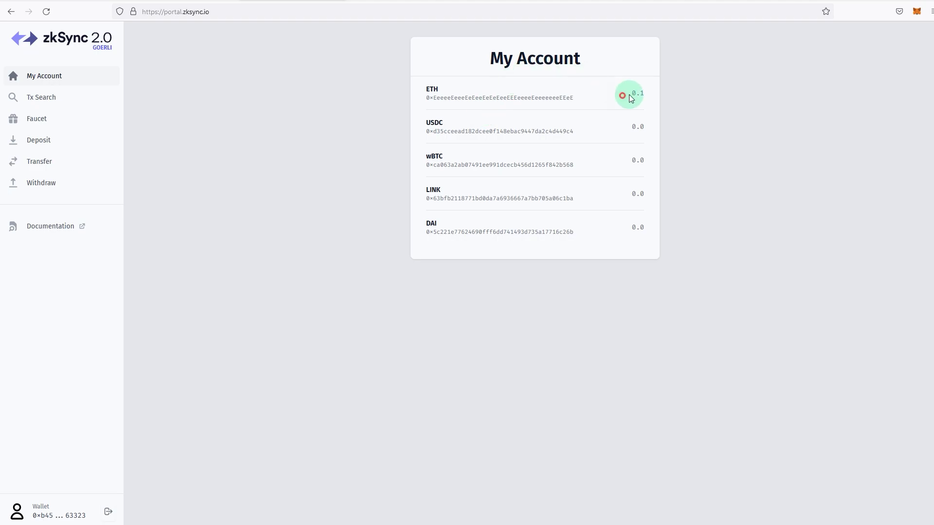
Check the 0.1 ETH balance in My Account, then open the Select token list on Mute Switch's Swap page.
drag(629, 96, 659, 102)
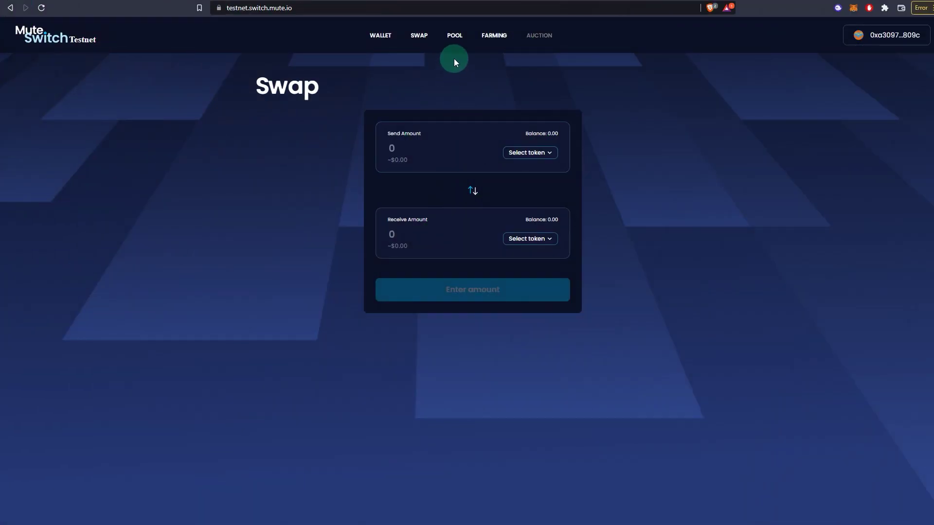
click(518, 155)
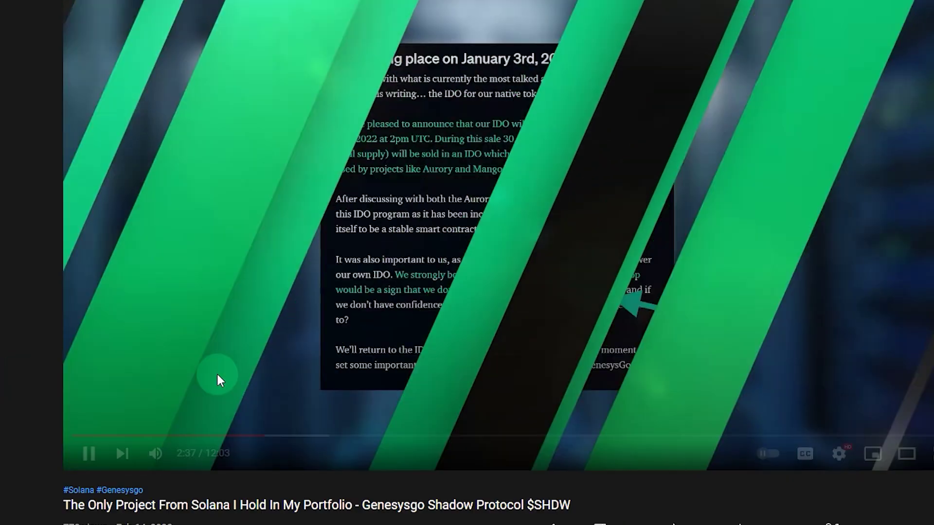
scroll(316, 378, down, 5)
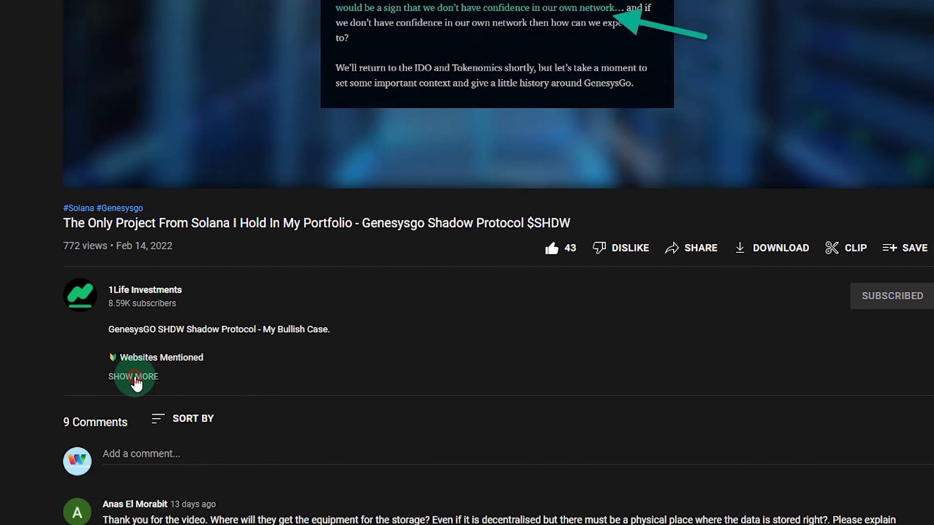
click(117, 377)
drag(116, 360, 243, 358)
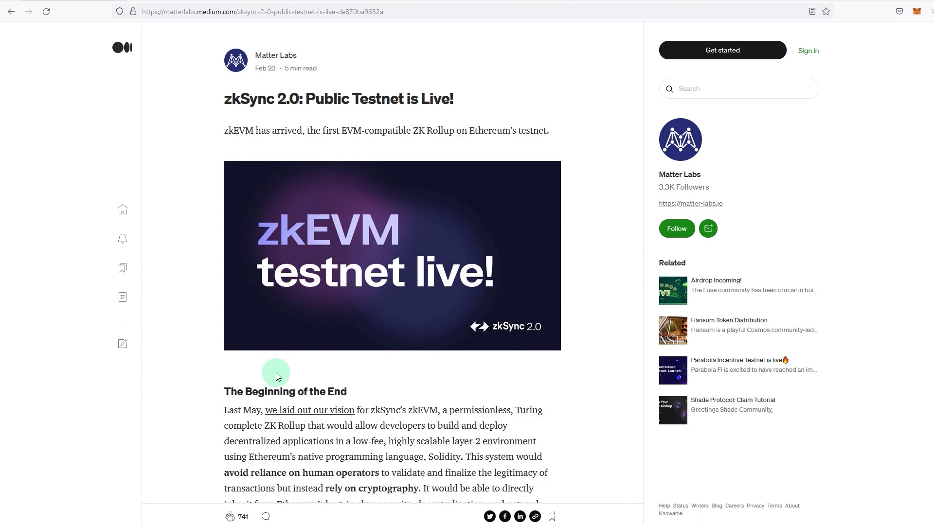
Switch to the Paradigm MultiFaucet page at faucet.paradigm.xyz.
click(163, 5)
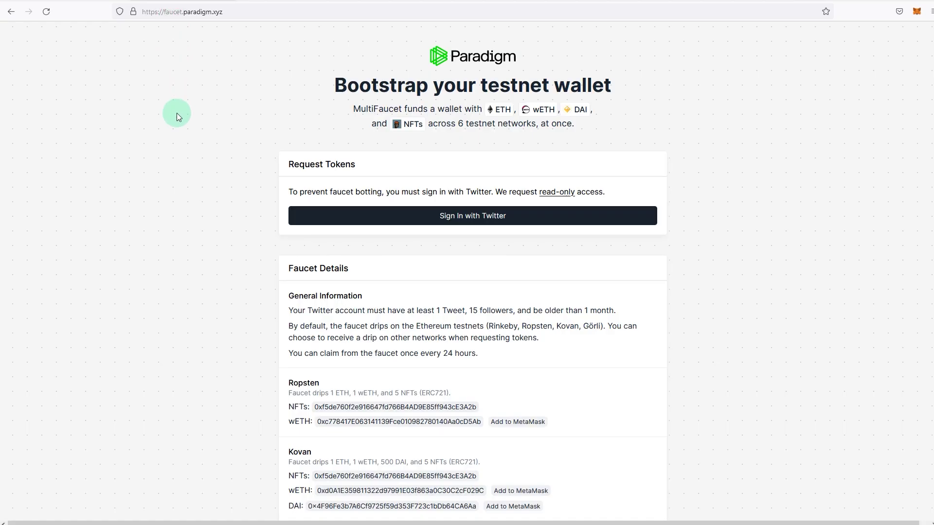
scroll(177, 151, right, 1)
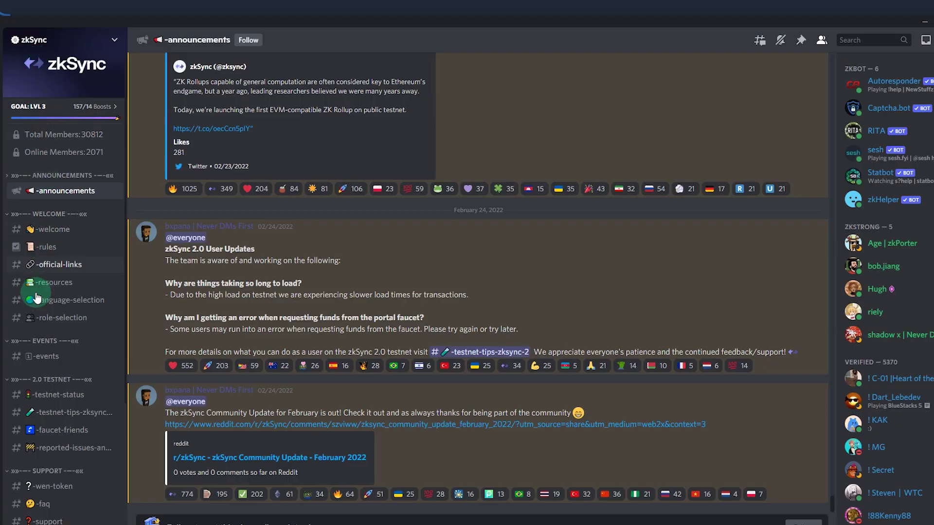
Draft the message 'please ETH fam' in the zkSync #faucet-friends Discord channel.
scroll(49, 317, down, 3)
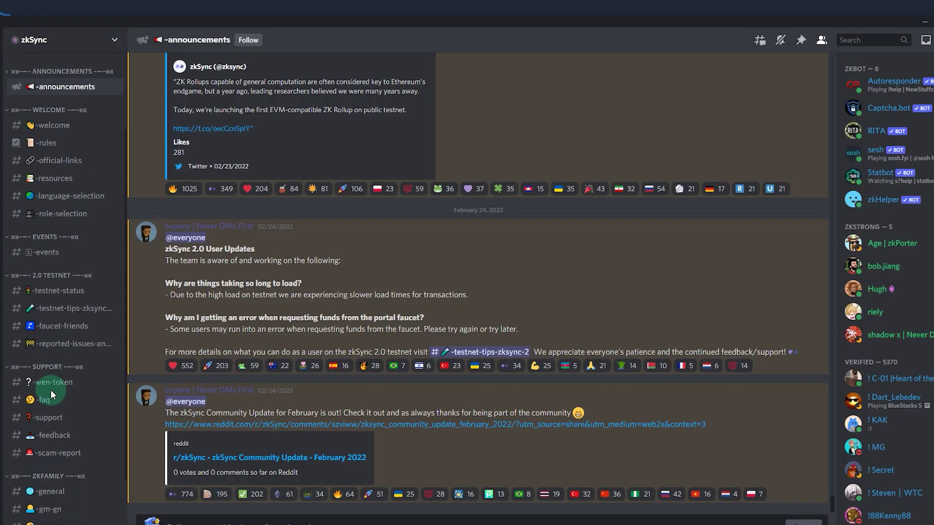
click(61, 327)
text(please )
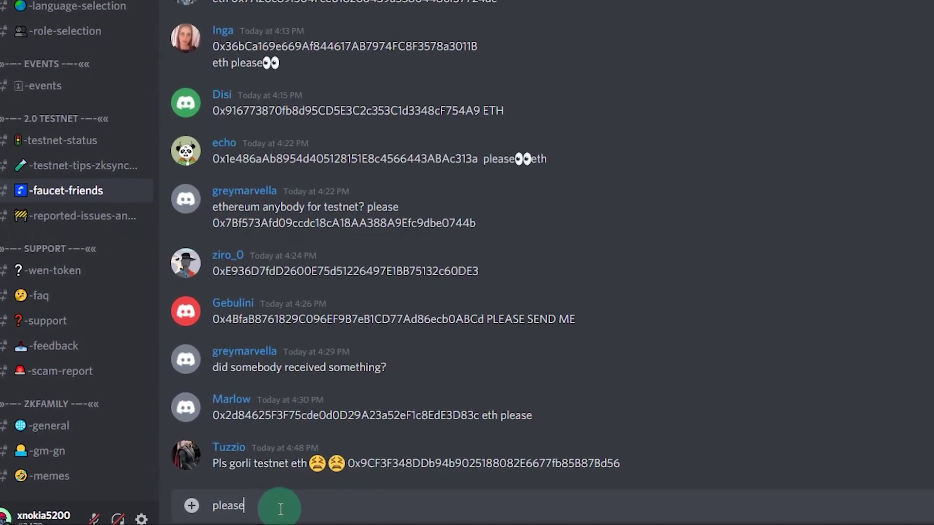
text(ETH)
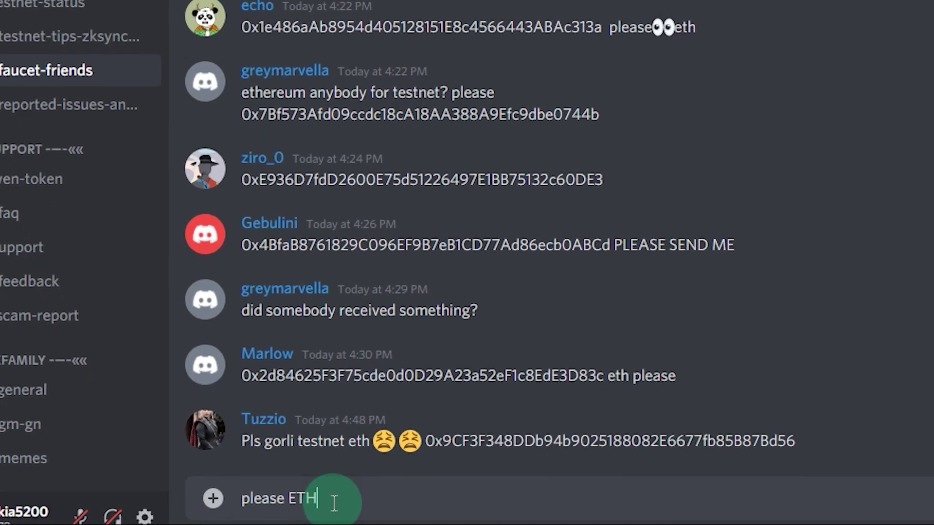
text( fam)
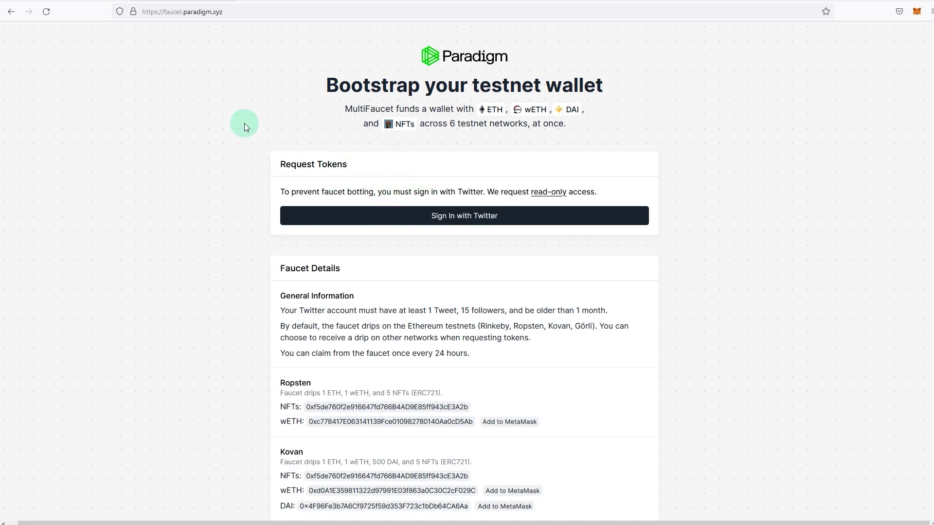
Copy the MetaMask account address and paste it into the Goerli faucet's receiving-address field.
click(267, 0)
click(917, 10)
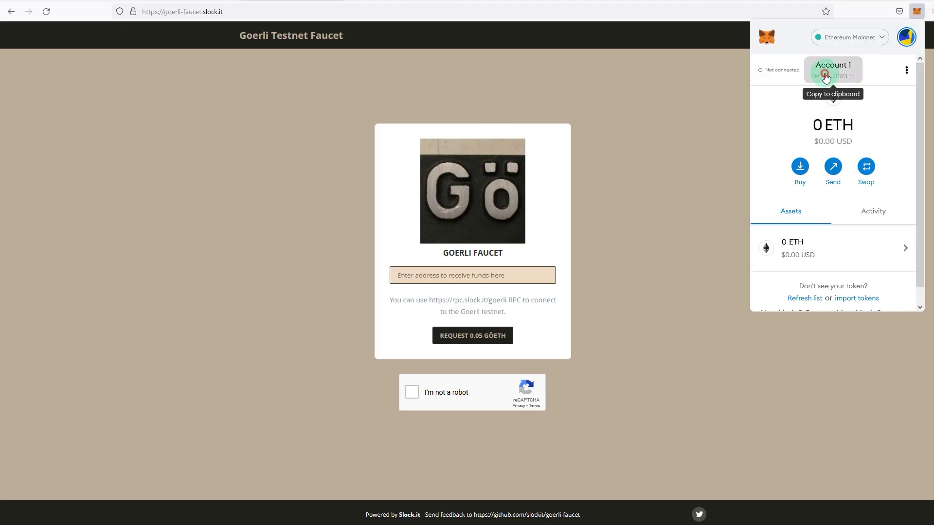
click(821, 69)
click(629, 272)
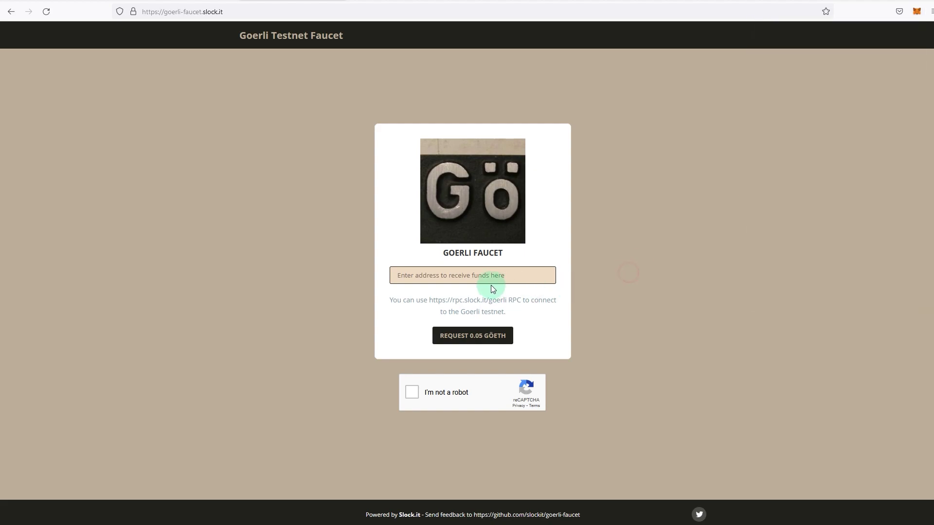
click(236, 89)
click(457, 275)
key(ctrl+v)
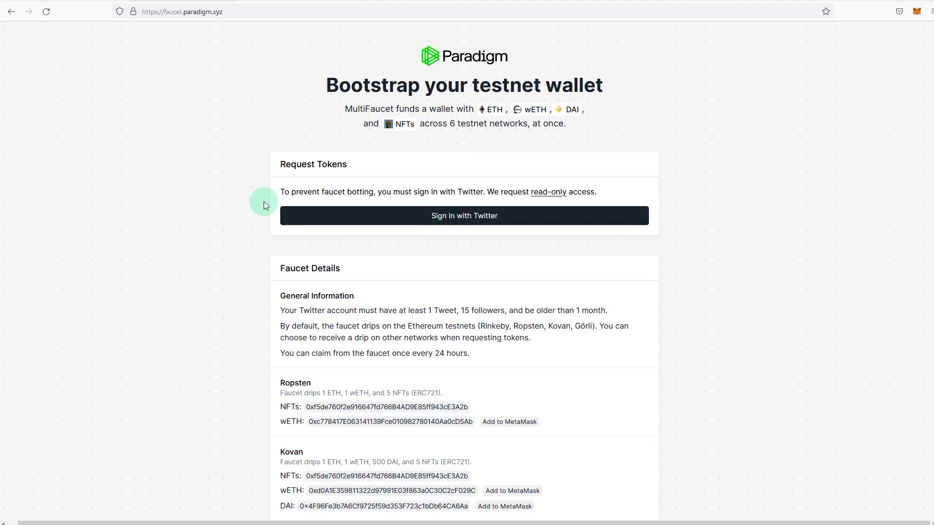
Sign in with Twitter, paste the wallet address, and claim tokens with drips on additional networks.
click(554, 221)
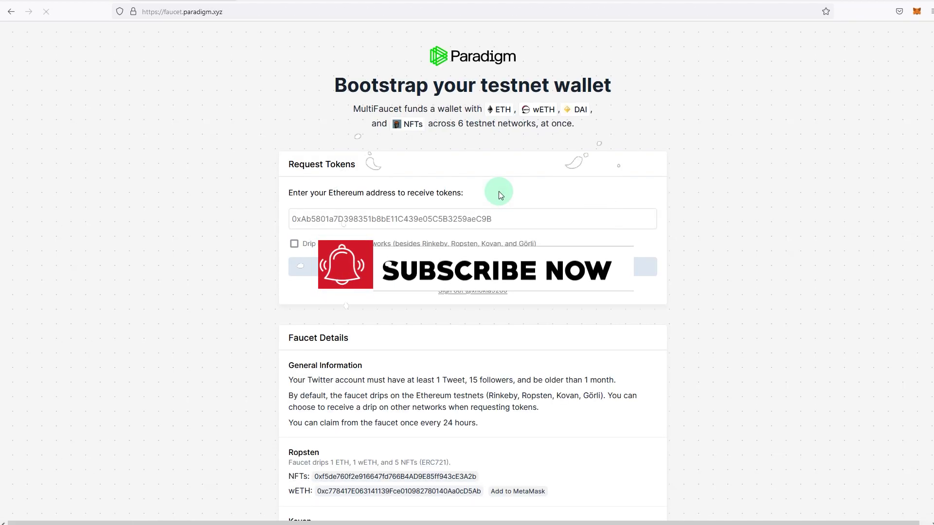
click(380, 227)
key(ctrl+v)
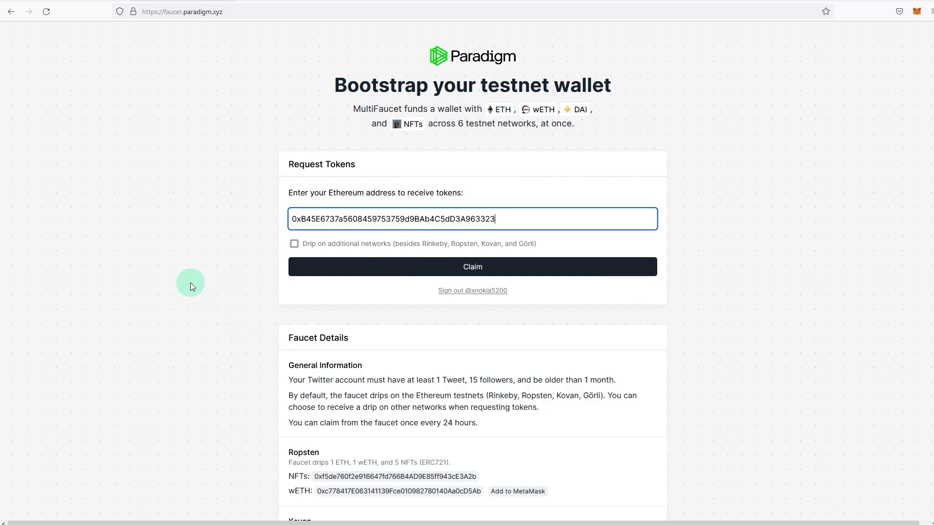
click(295, 244)
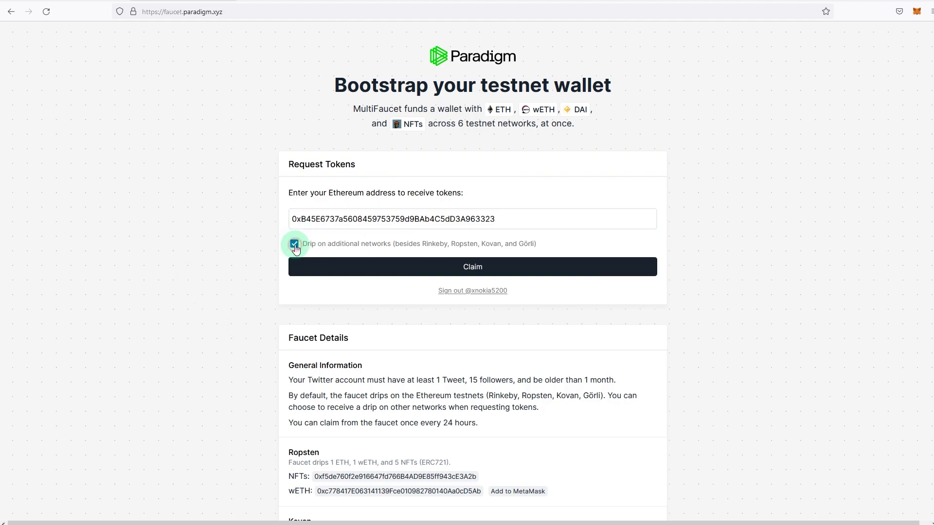
click(302, 266)
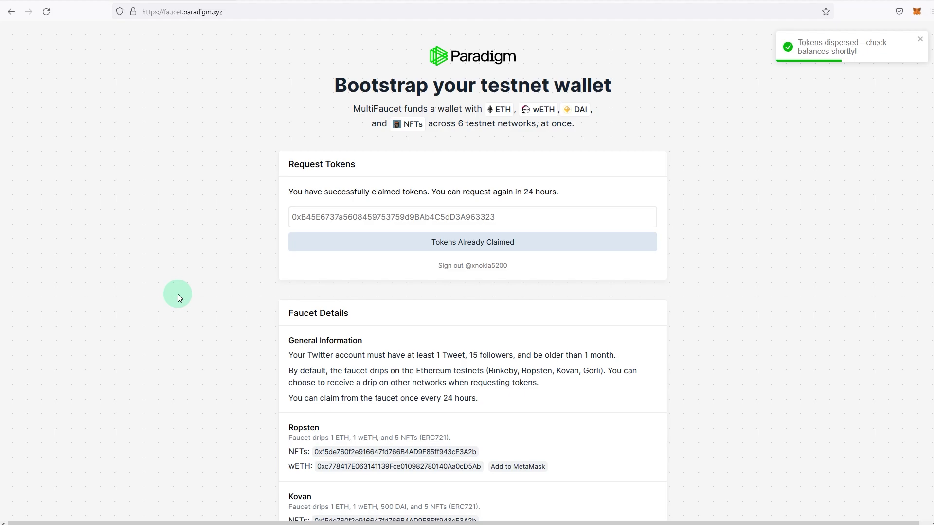
scroll(813, 95, down, 1)
scroll(788, 126, up, 1)
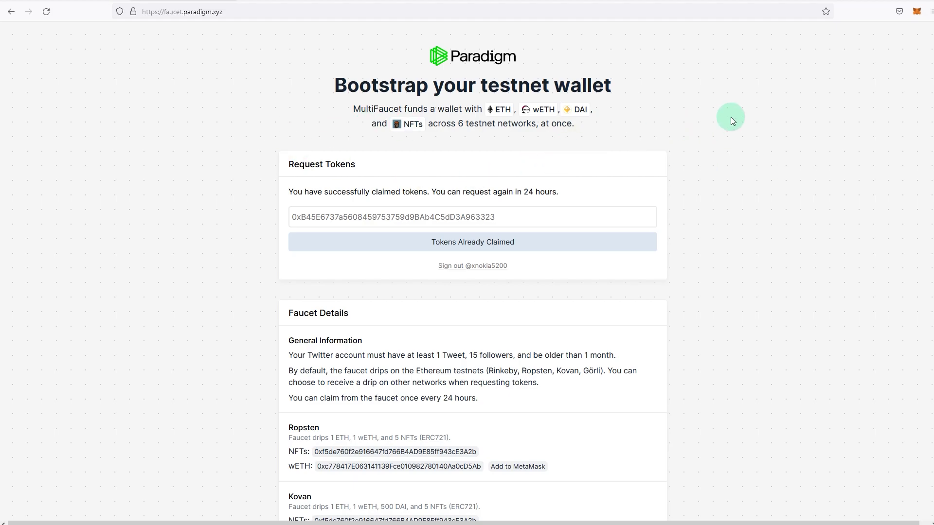
click(917, 11)
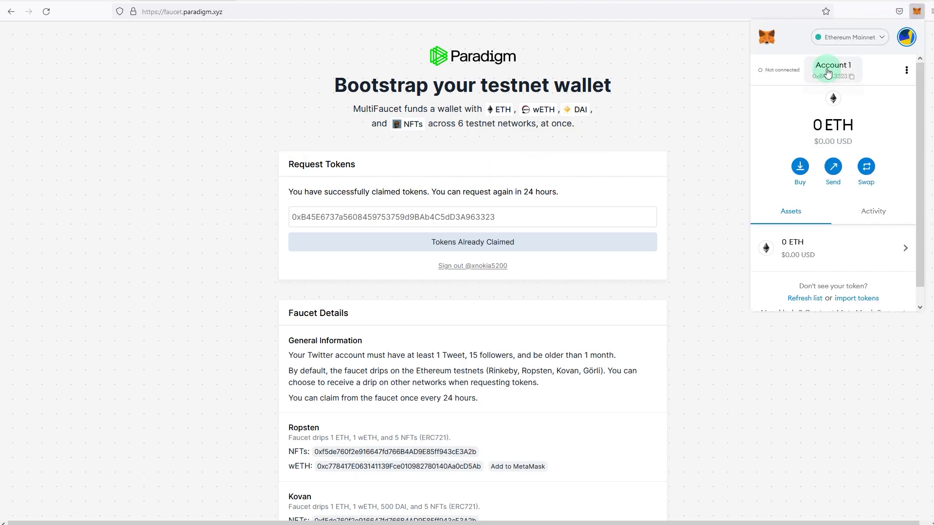
click(854, 40)
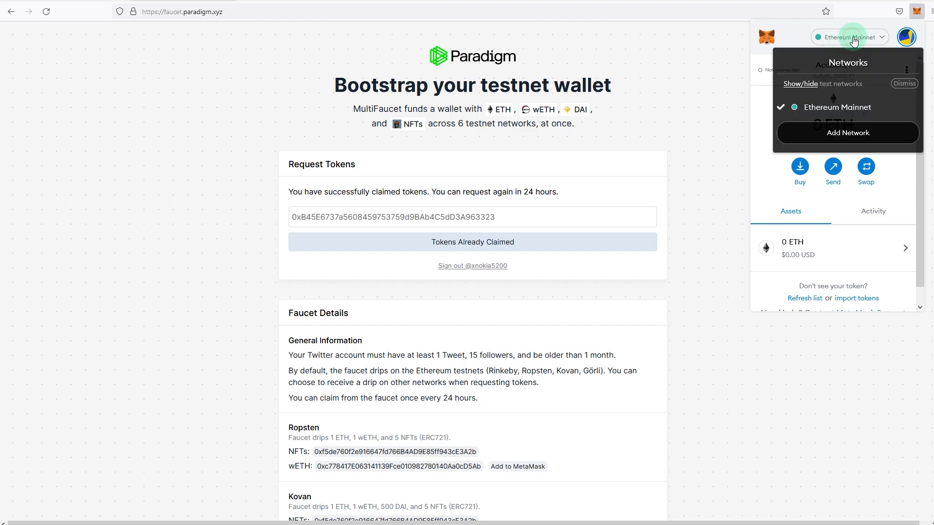
click(801, 41)
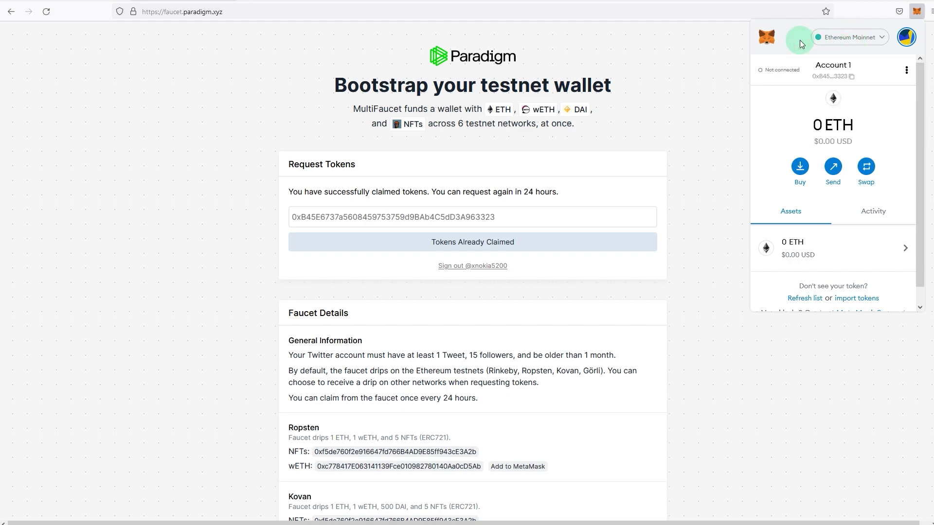
click(246, 303)
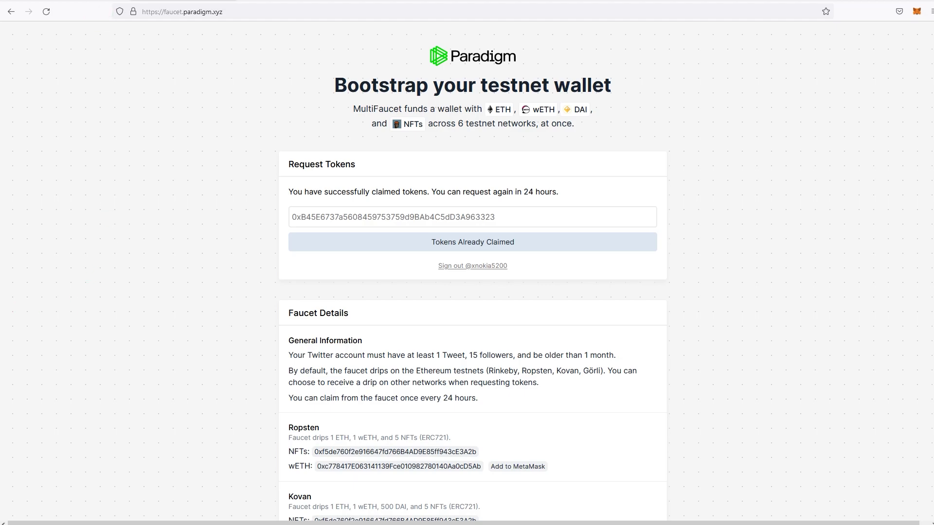
Load portal.zksync.io in a new tab and connect MetaMask Account 1.
key(ctrl+t)
text(portal.zksy)
text(nc.io)
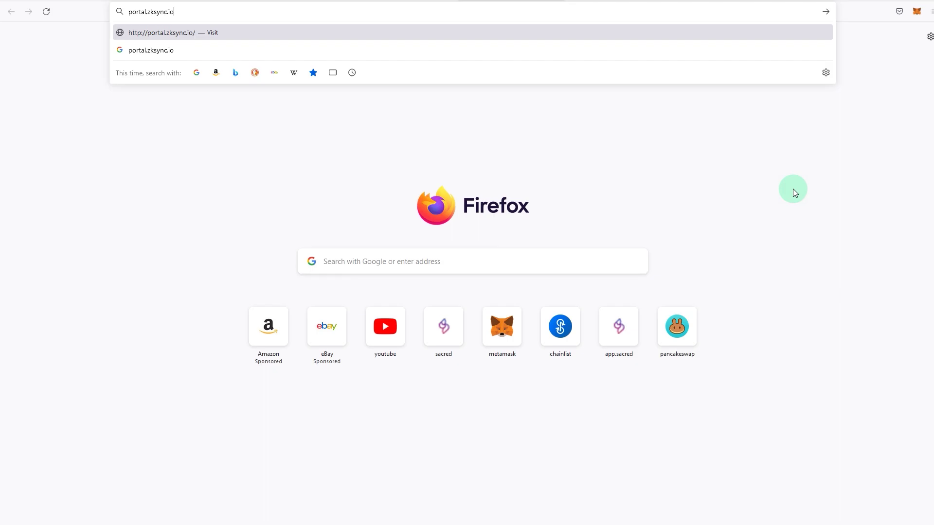
key(Return)
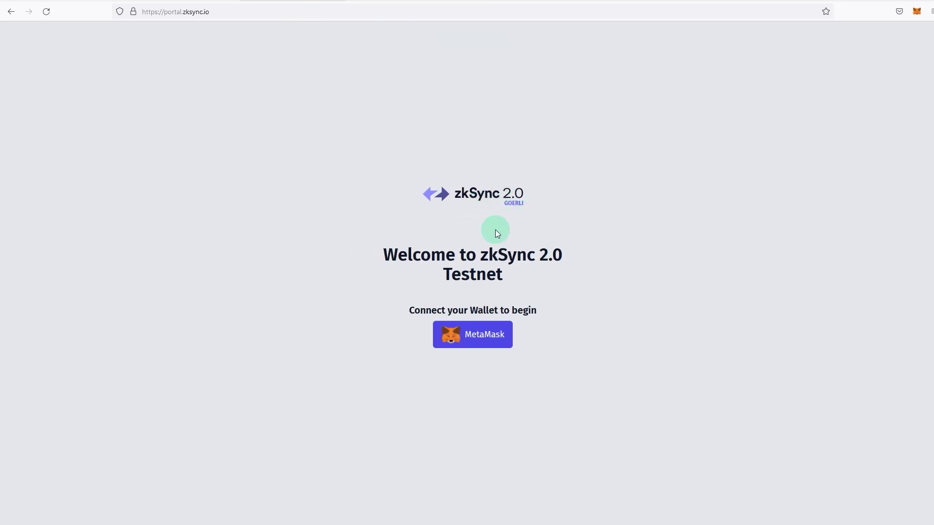
click(475, 327)
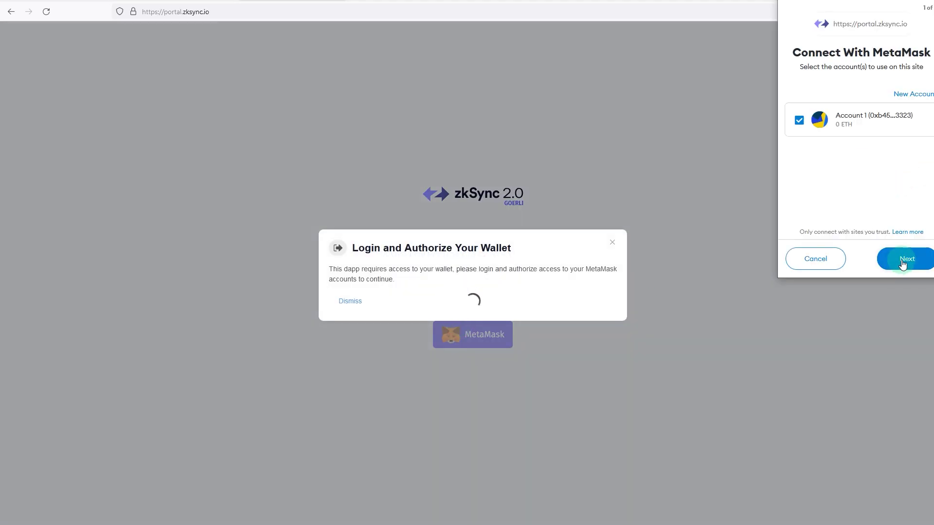
click(901, 260)
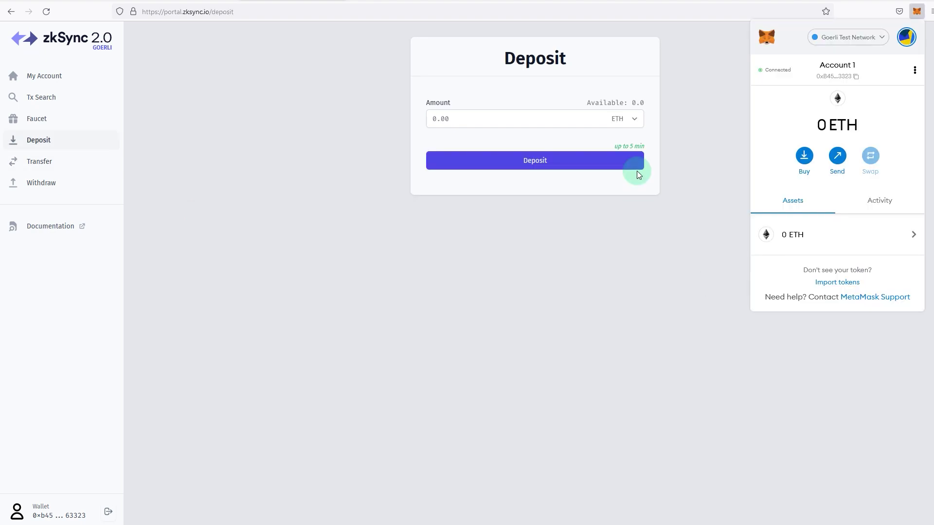
Confirm the Deposit page shows 0.549807601998653214 ETH available in the connected wallet.
click(637, 170)
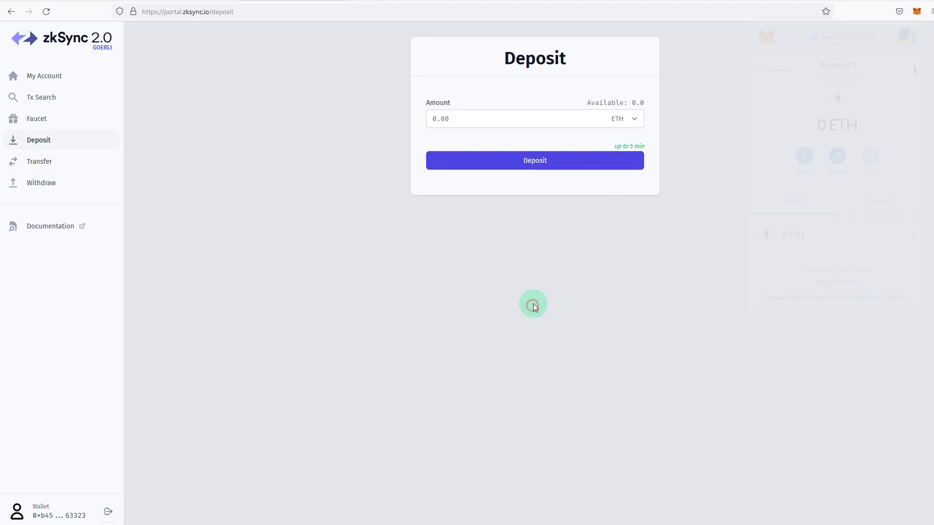
double_click(602, 107)
click(646, 103)
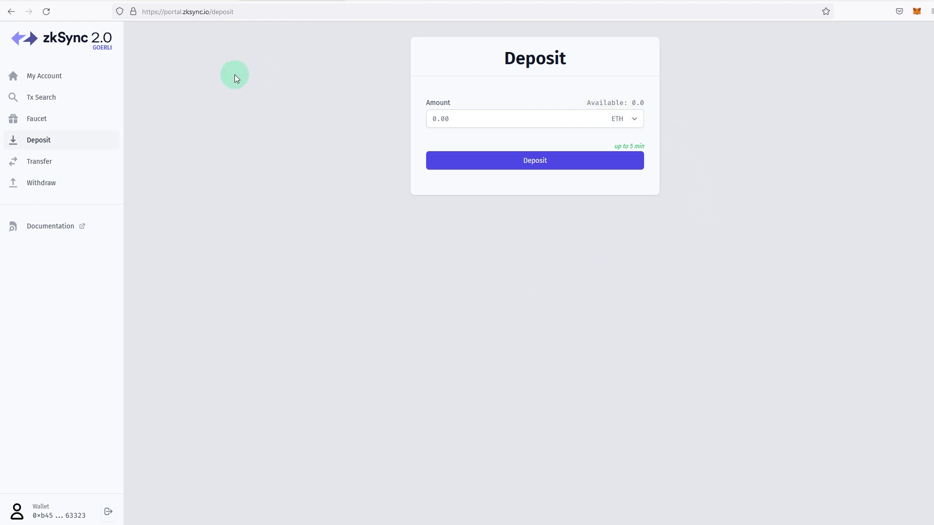
click(196, 1)
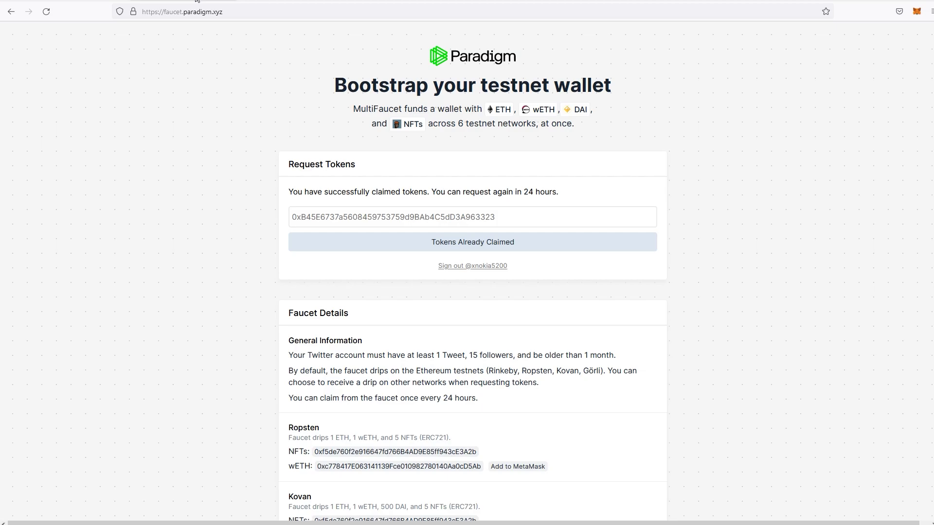
click(311, 1)
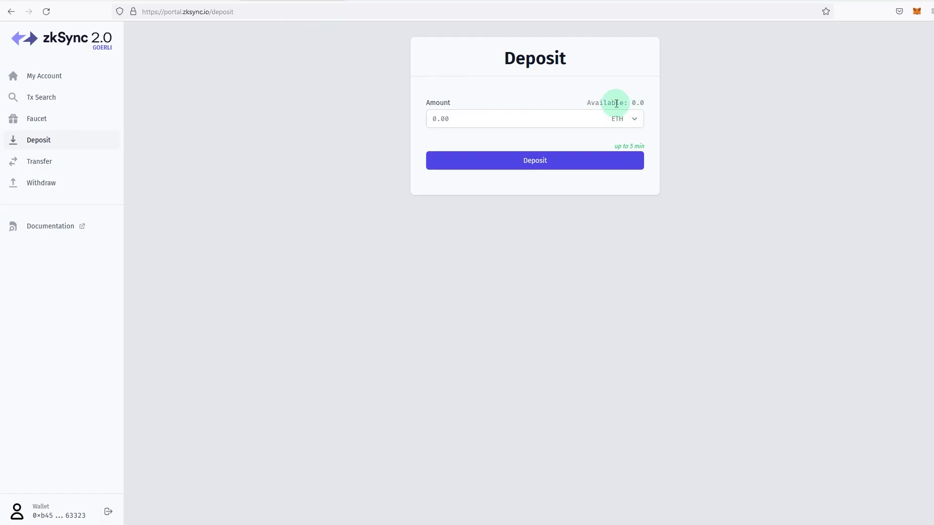
click(604, 119)
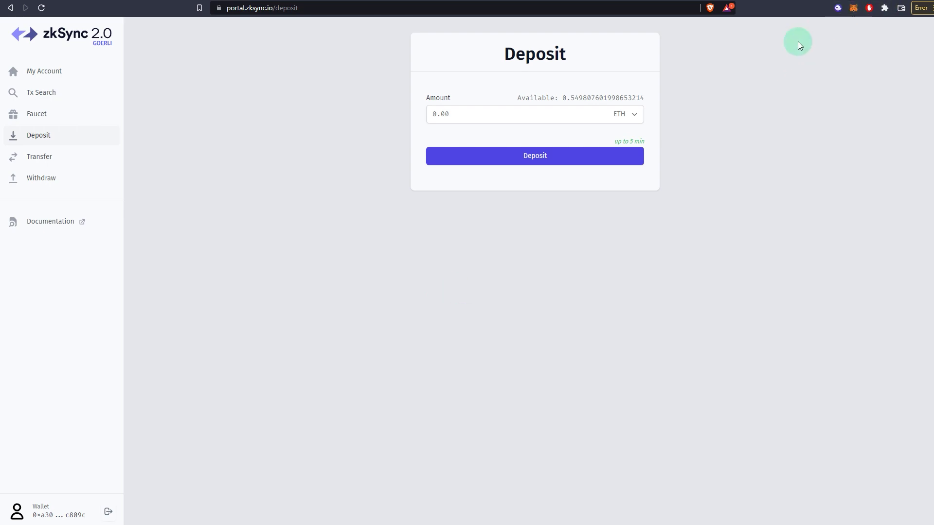
Review the available ETH balance on the zkSync Deposit page.
drag(563, 98, 630, 97)
click(640, 98)
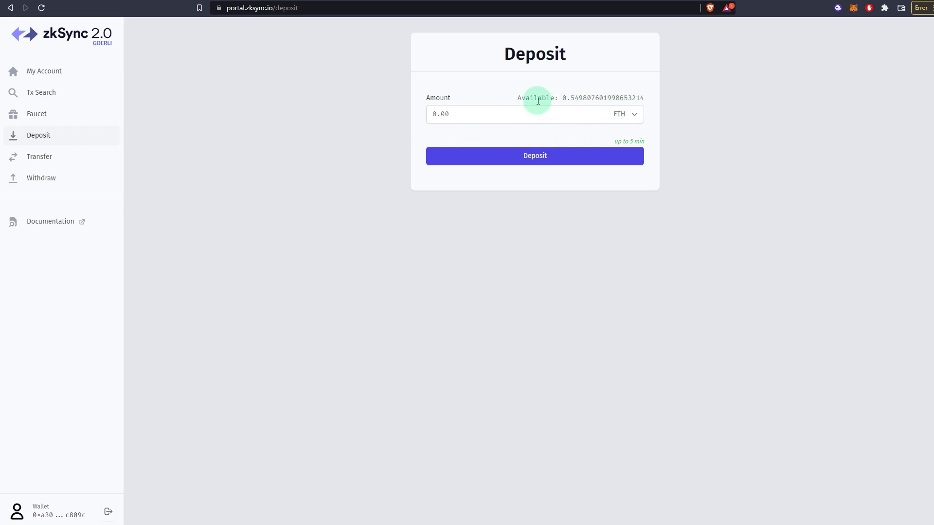
drag(522, 97, 579, 97)
click(579, 105)
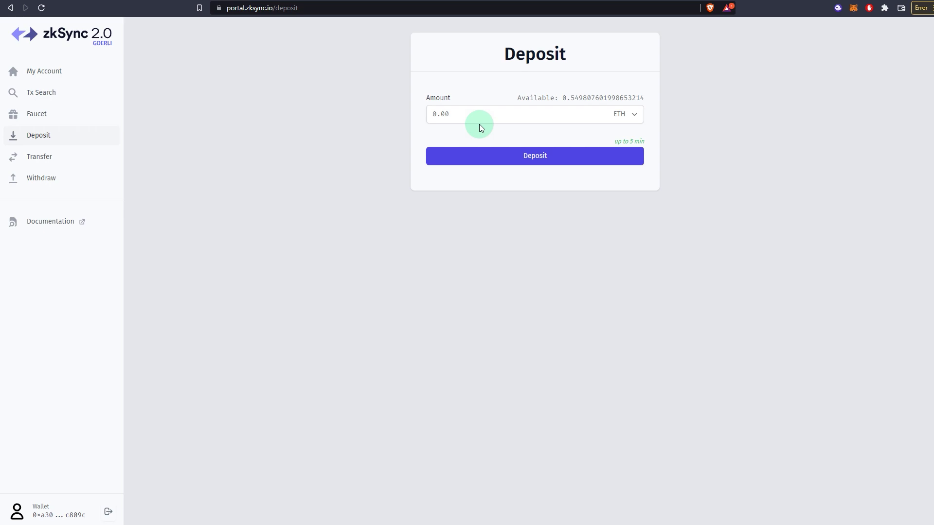
Deposit 0.2 ETH and confirm the transaction in MetaMask.
click(534, 108)
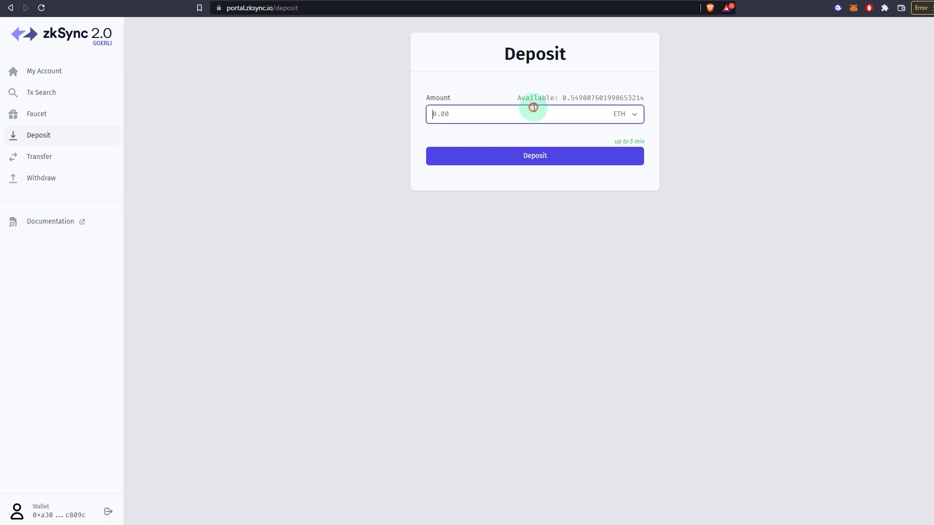
text(0.2)
key(Return)
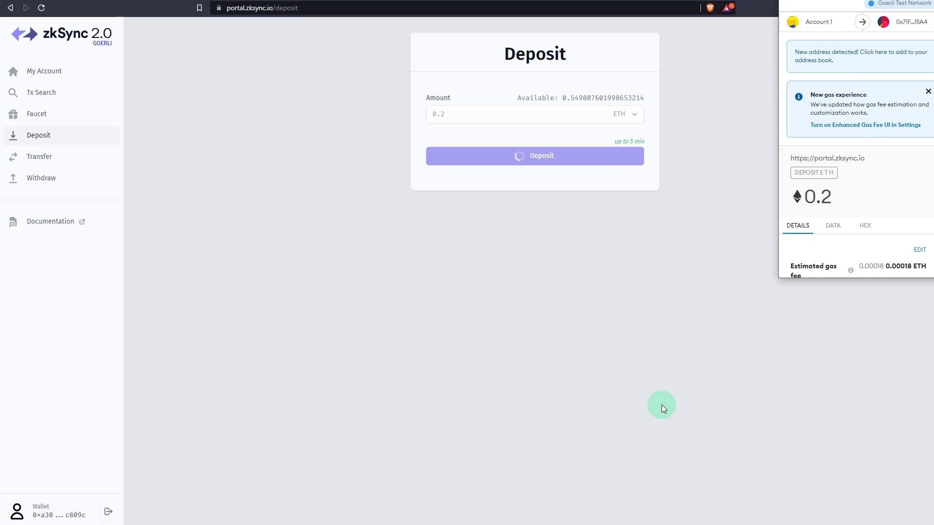
click(661, 405)
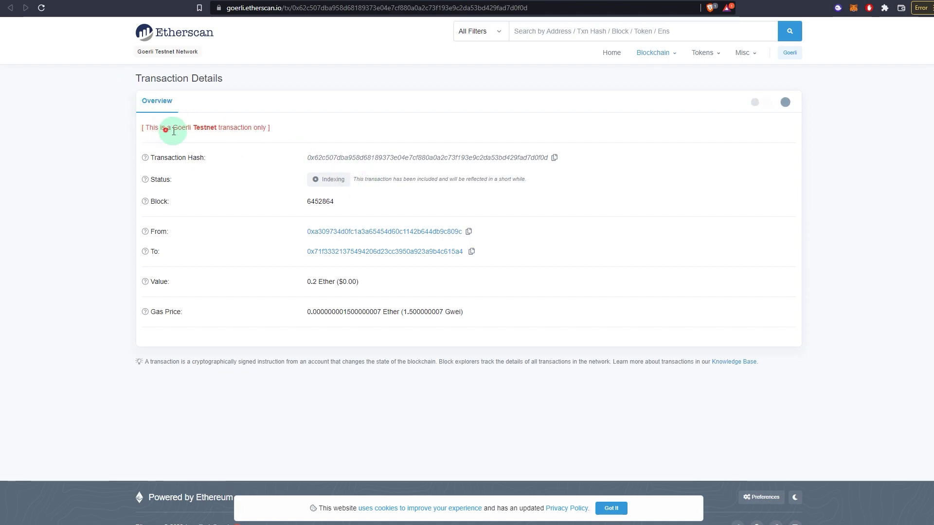
Read the testnet-only notice on the Etherscan page for the 0.2 Ether deposit.
drag(174, 131, 291, 130)
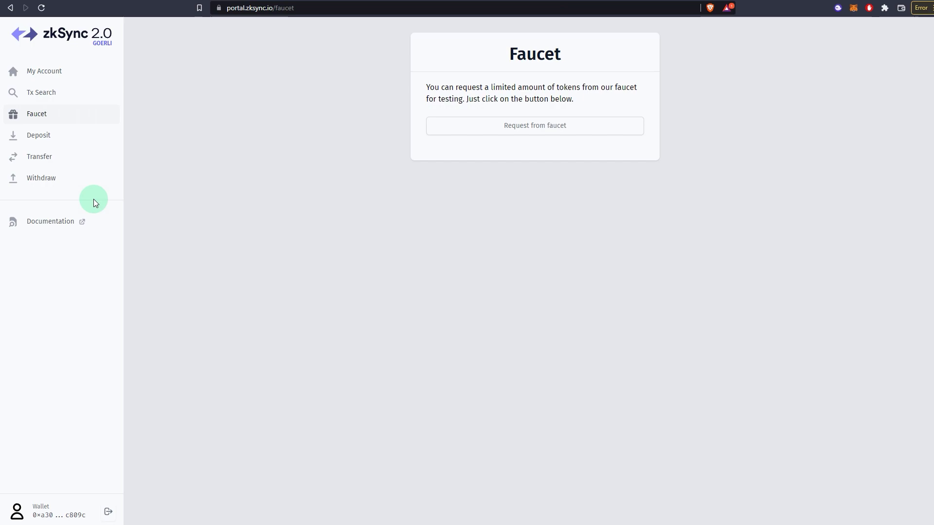
Request test tokens from the zkSync Portal faucet and dismiss the Request Completed message.
click(535, 126)
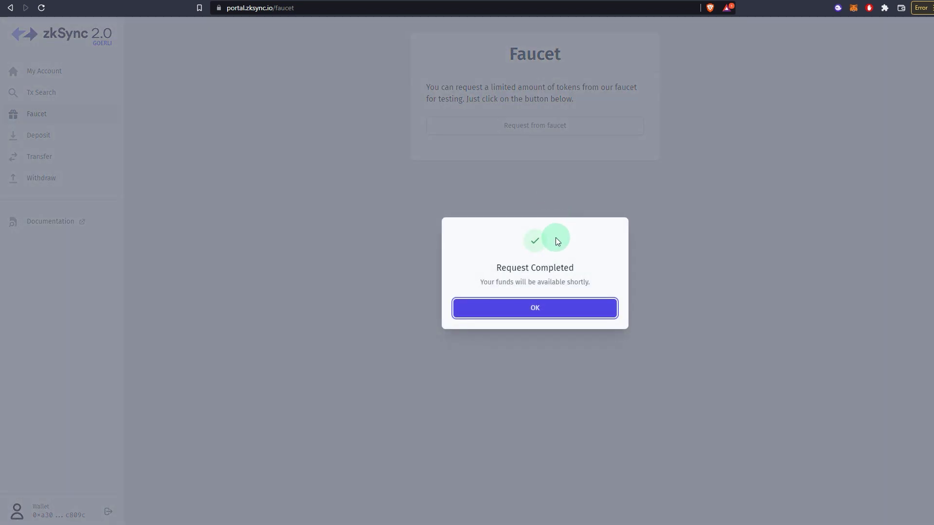
click(43, 73)
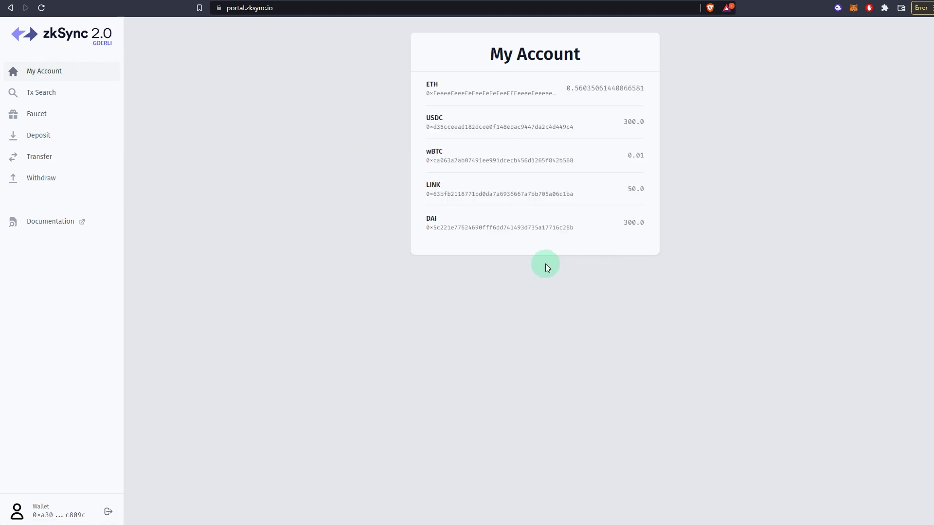
drag(431, 118, 487, 111)
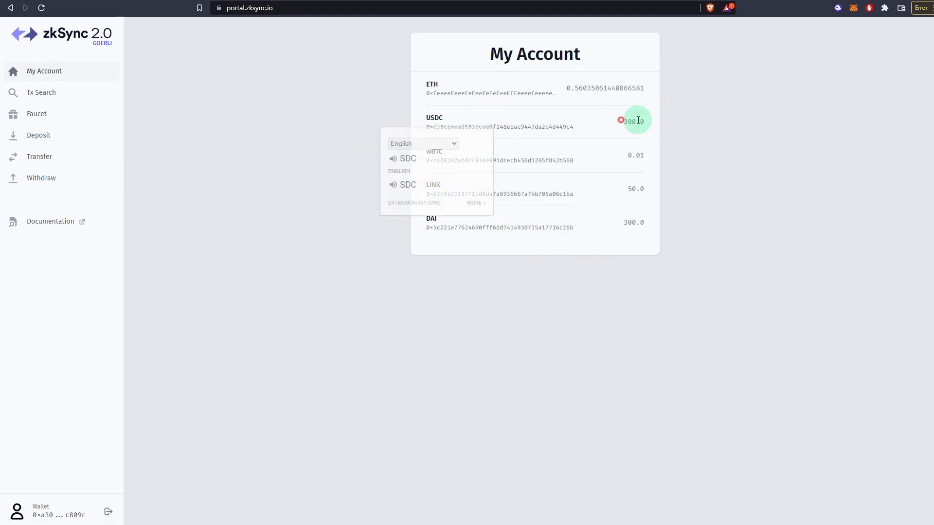
click(696, 285)
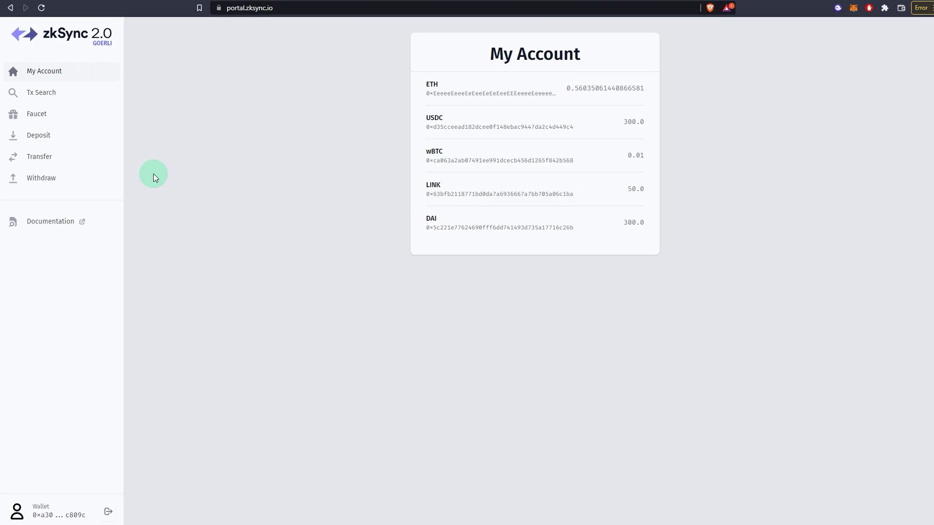
Open the Transfer form and look at its amount, recipient and token fields, keeping ETH.
click(49, 158)
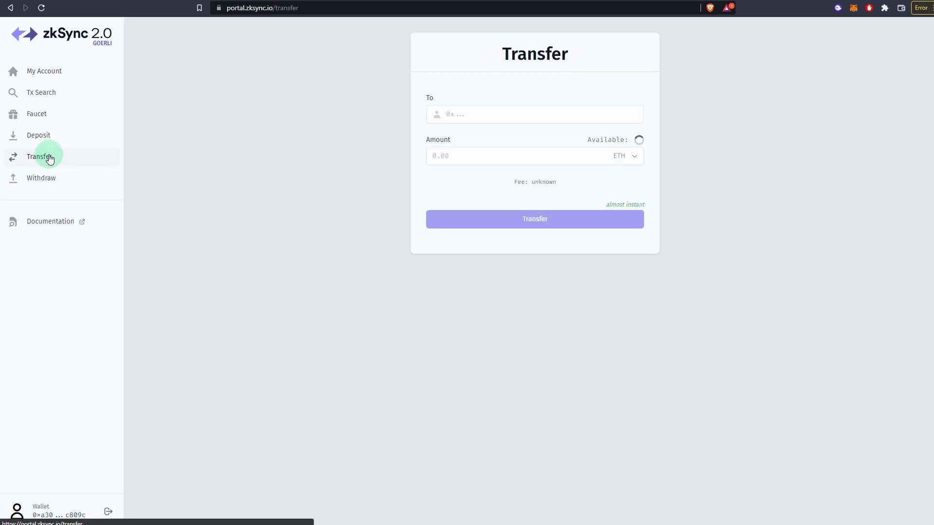
click(537, 151)
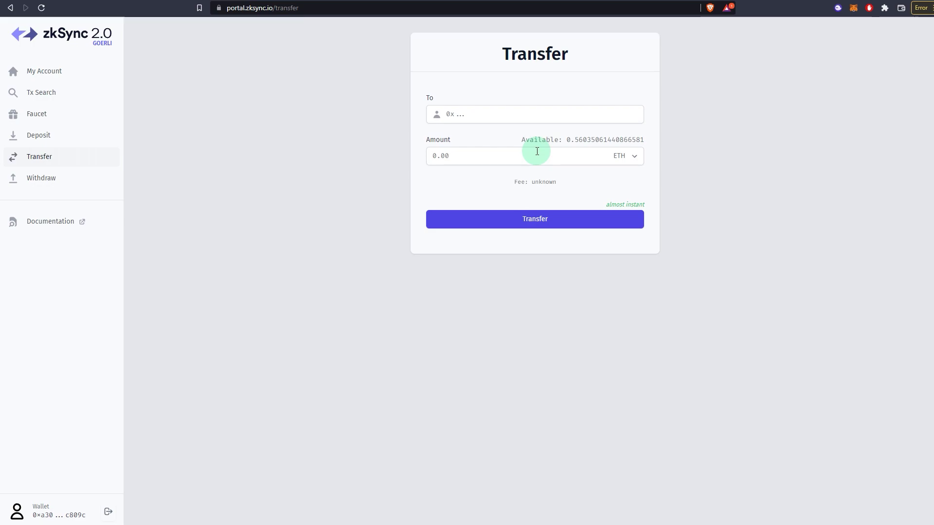
click(463, 113)
click(628, 157)
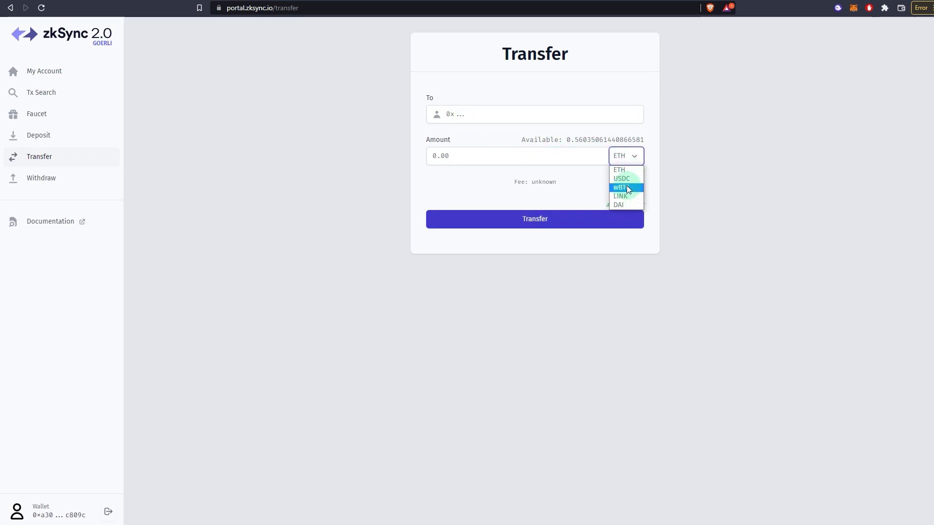
click(529, 184)
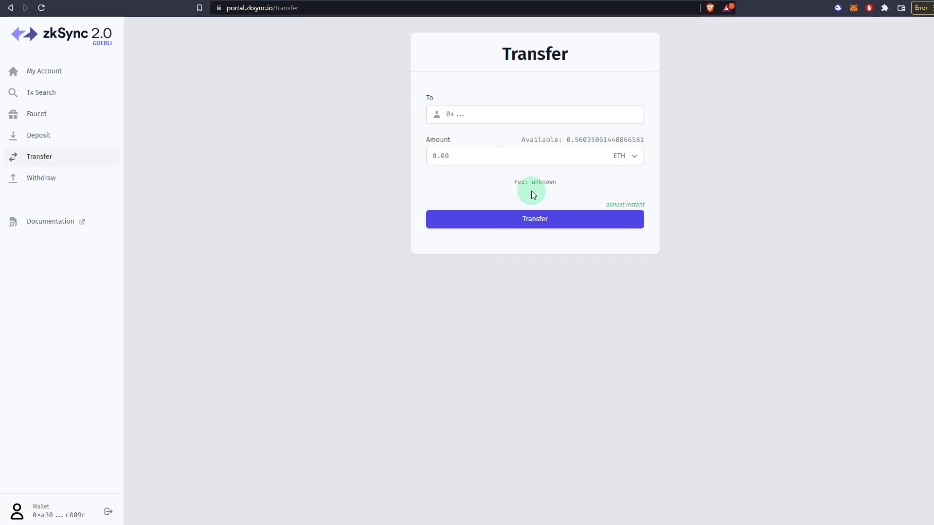
Try USDC, then wBTC, as the transfer token and reopen the token list.
click(637, 160)
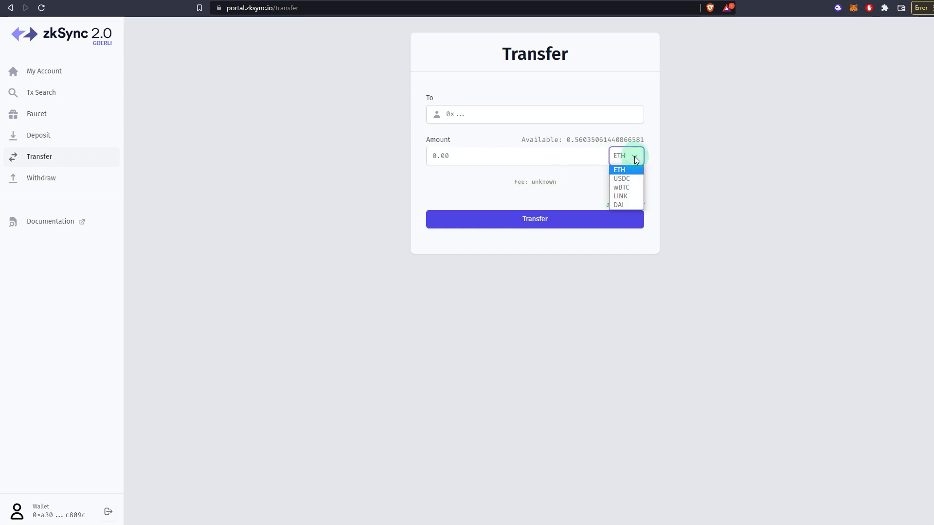
click(626, 180)
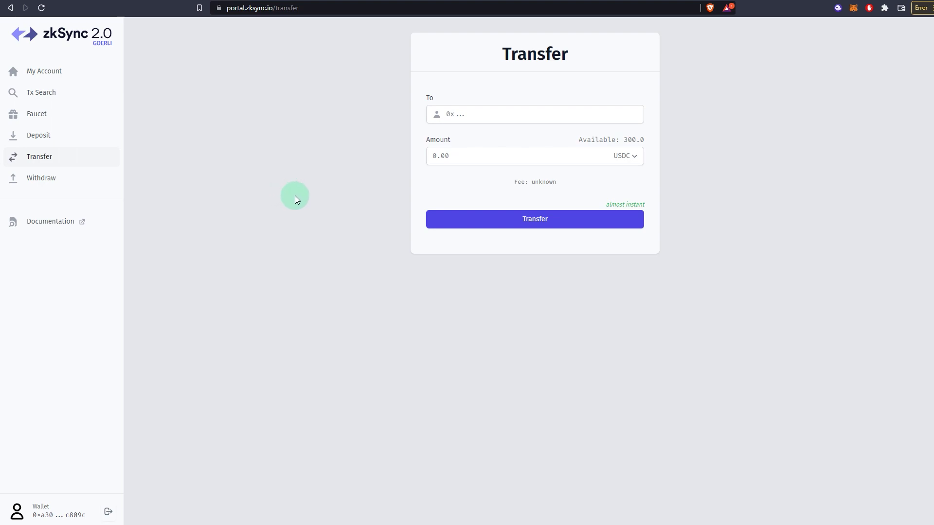
click(485, 112)
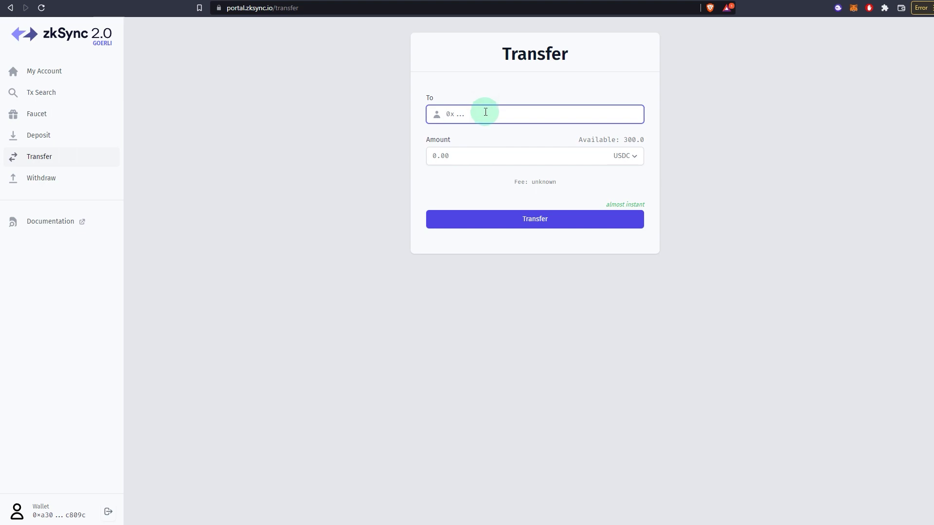
click(460, 156)
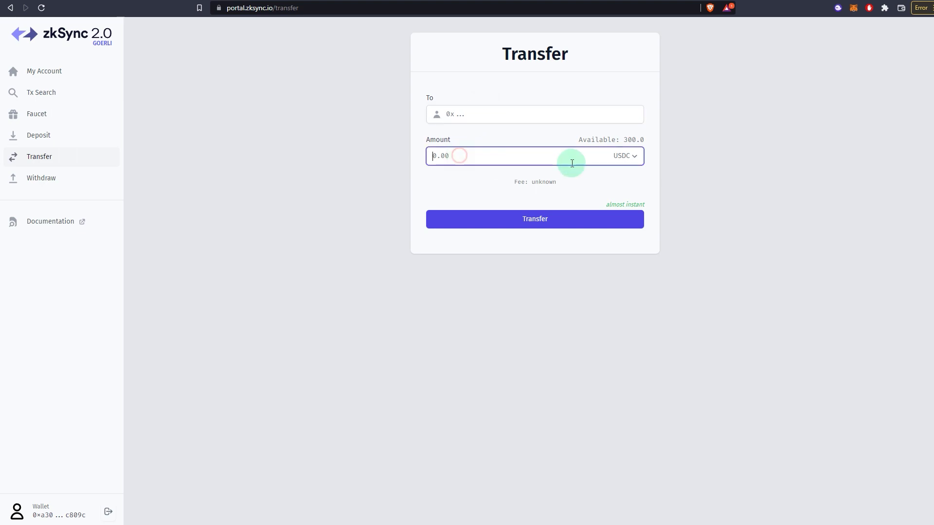
click(635, 156)
click(629, 188)
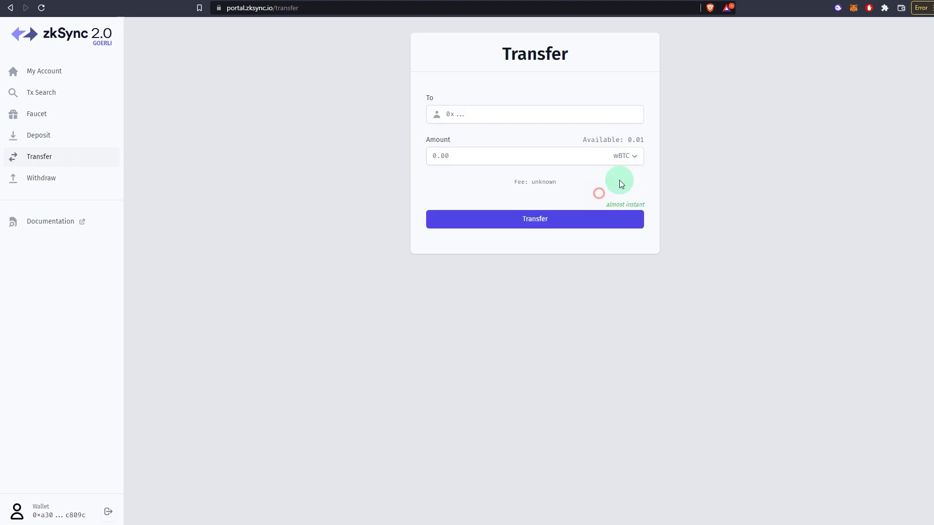
click(626, 156)
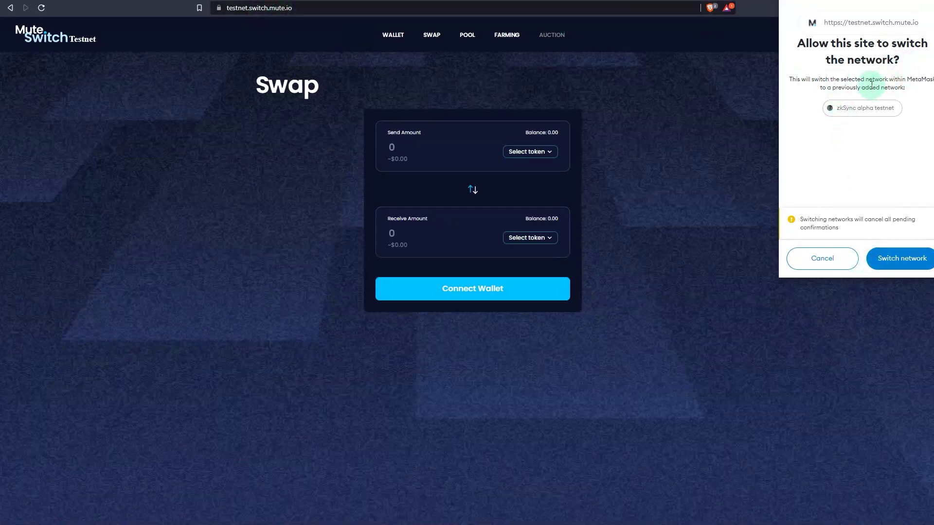
Approve MetaMask's request to switch to the zkSync alpha testnet network.
click(895, 258)
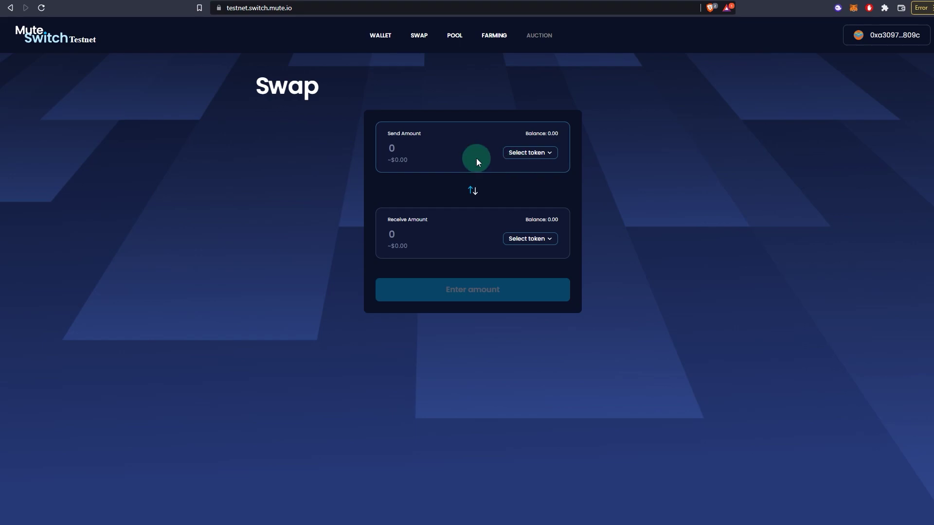
Swap 150 DAI for 415.8496 LINK, approving DAI spending first.
click(533, 152)
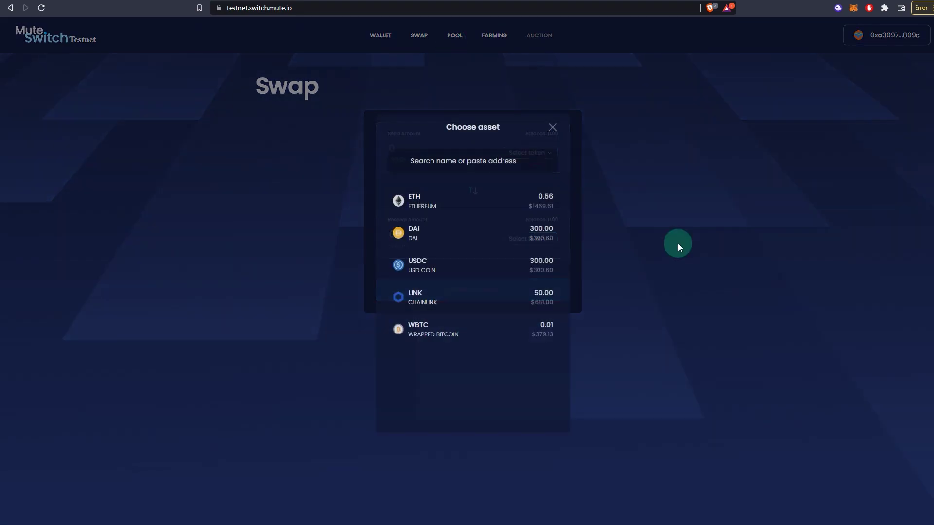
click(524, 238)
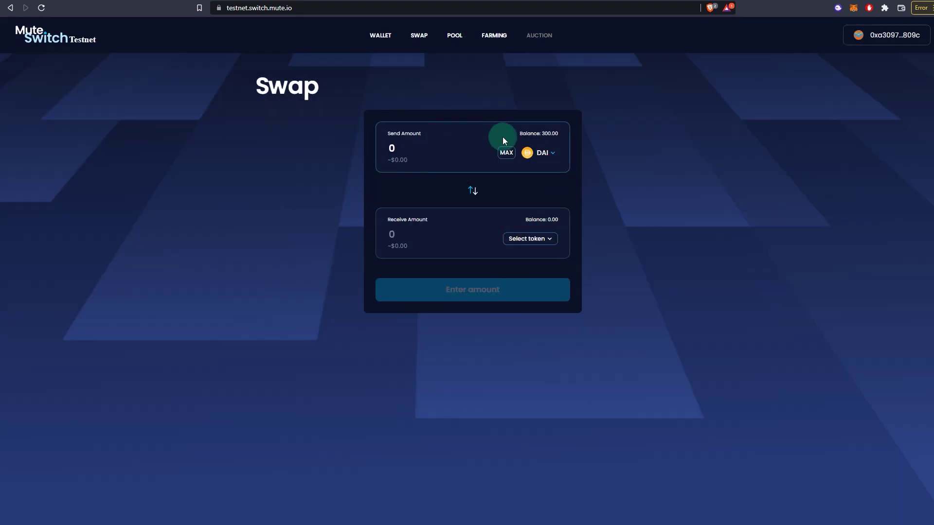
click(513, 238)
click(464, 294)
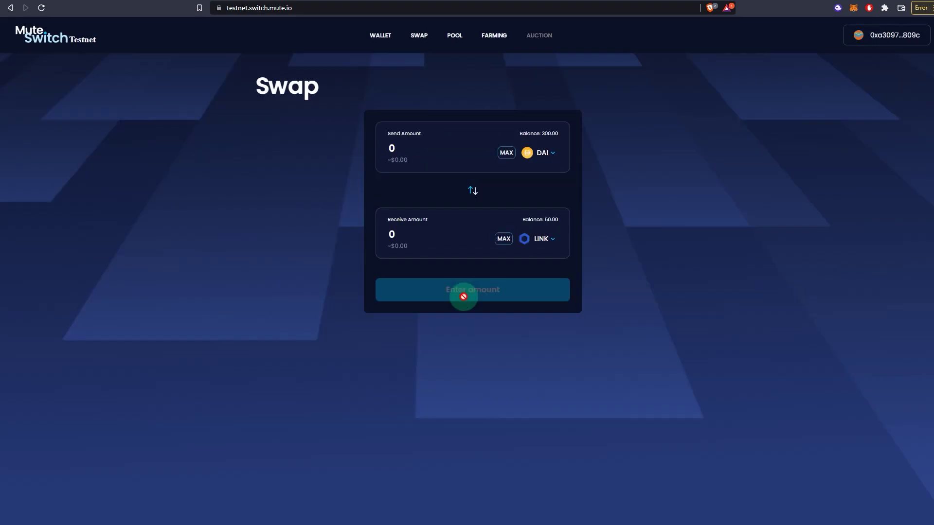
click(452, 151)
text(150)
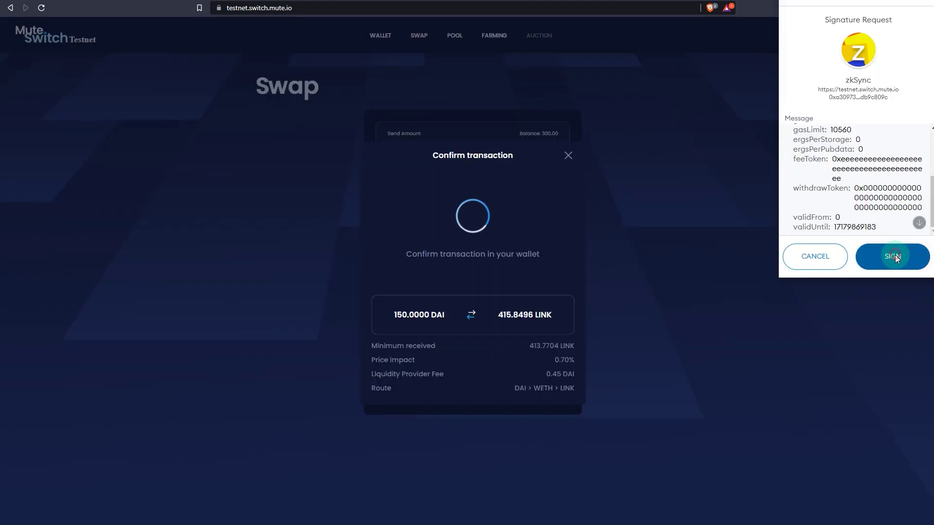
click(892, 255)
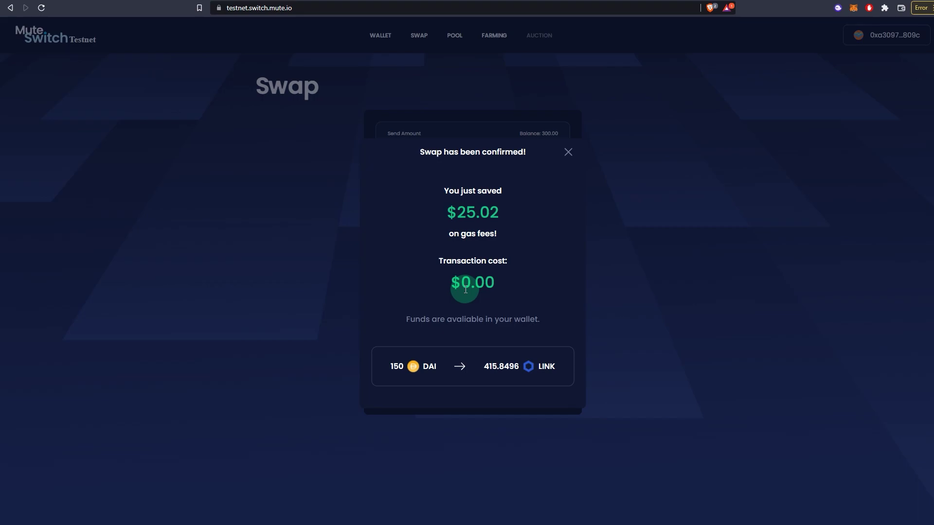
click(470, 249)
Start adding liquidity on the Pool page with 150 USDC as the first token.
click(568, 158)
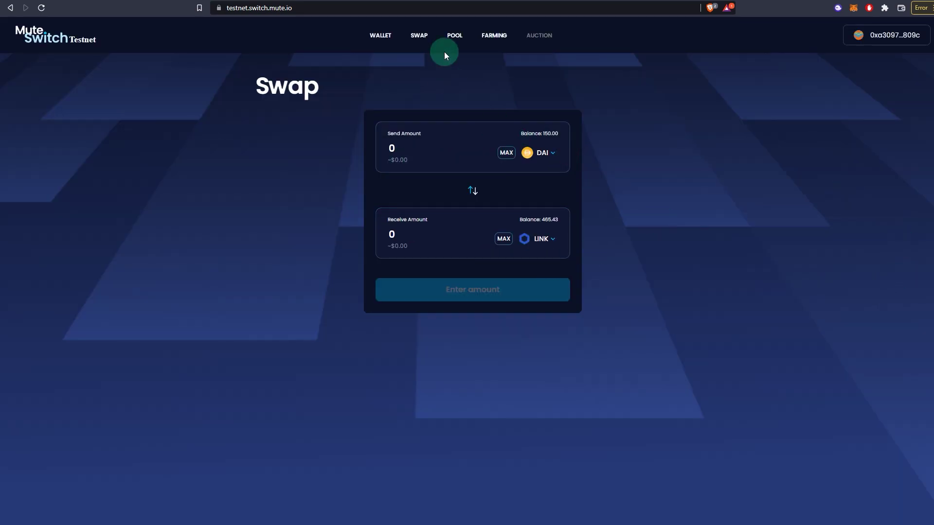
click(452, 38)
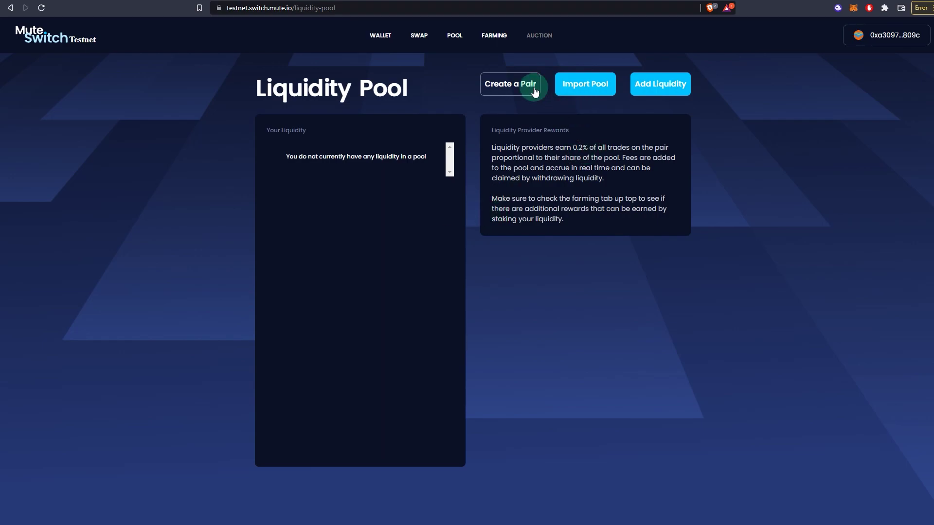
click(647, 90)
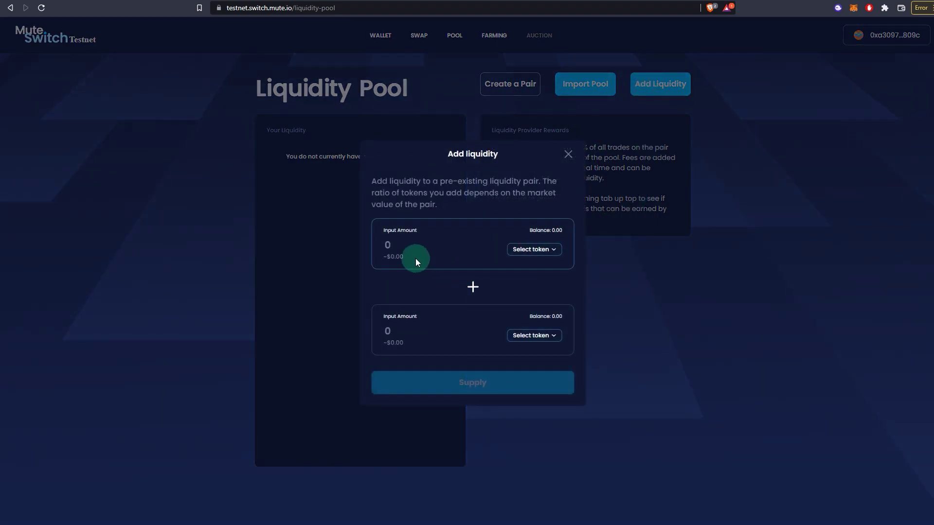
click(517, 250)
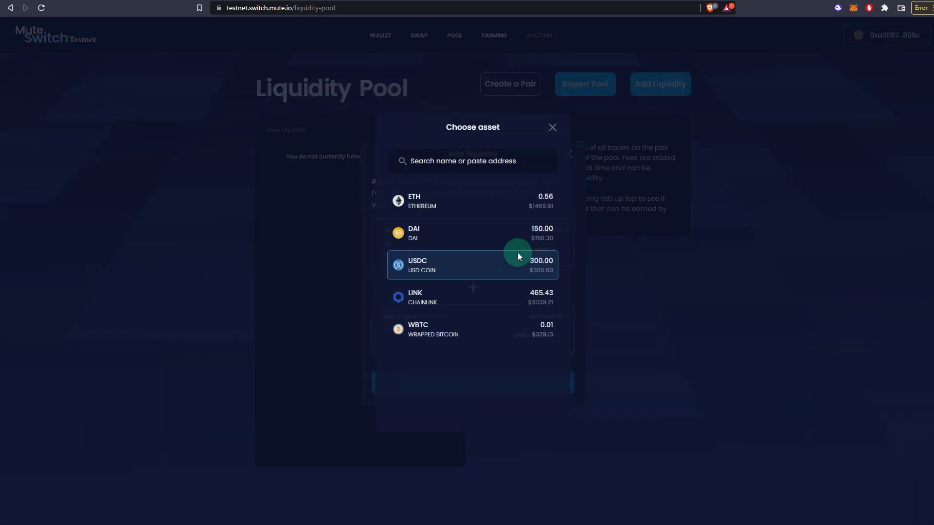
click(418, 259)
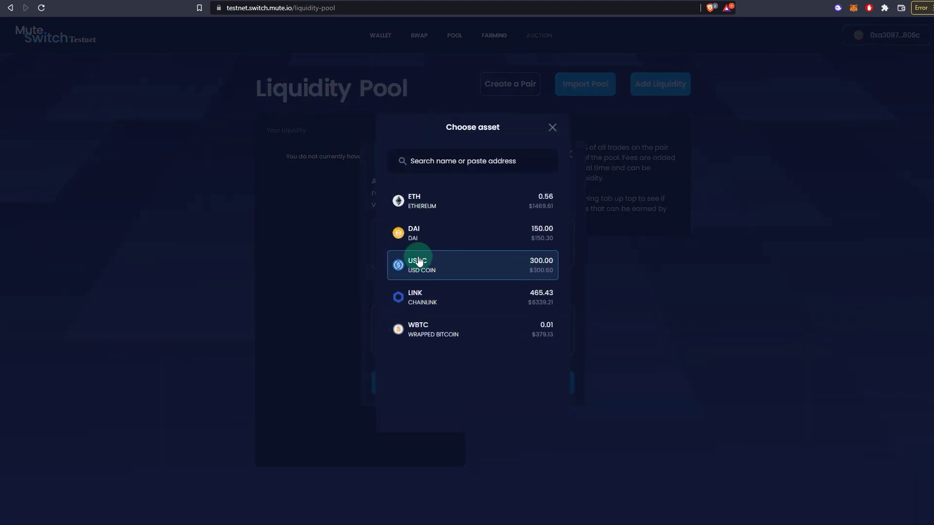
click(458, 244)
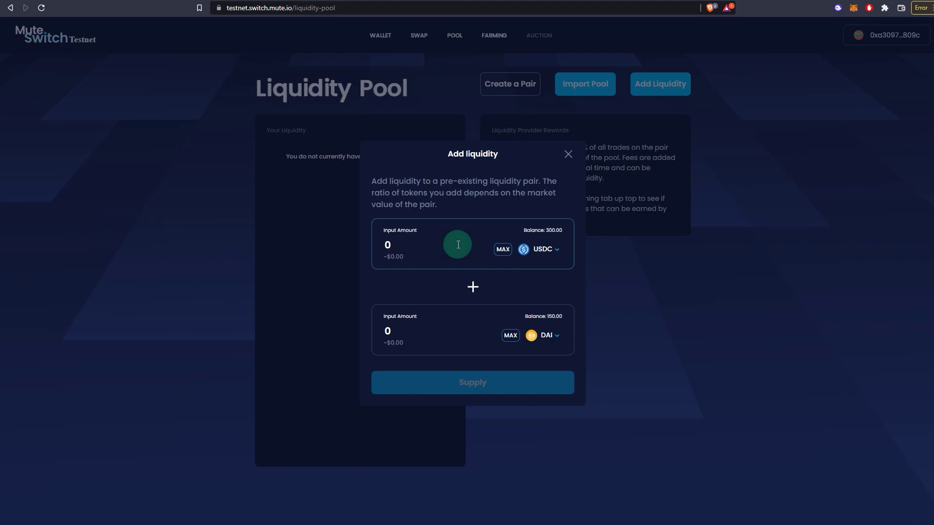
text(150)
click(427, 290)
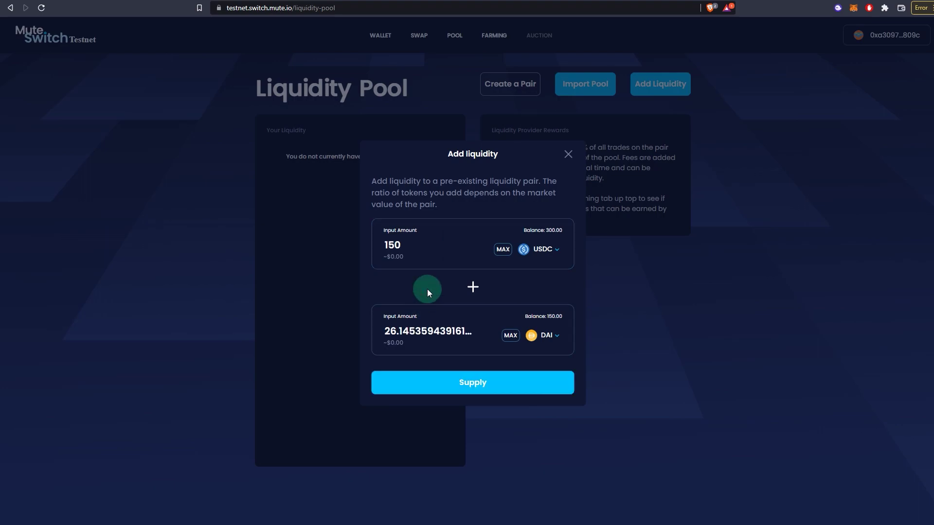
Supply the USDC/DAI liquidity with 26.1454 DAI and sign the transaction in MetaMask.
click(409, 348)
click(473, 382)
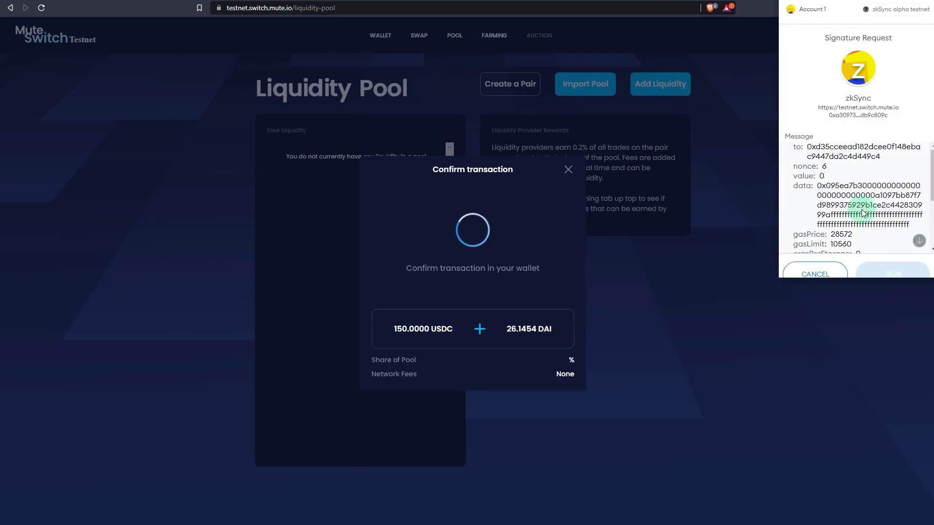
scroll(861, 210, down, 3)
click(472, 229)
click(565, 203)
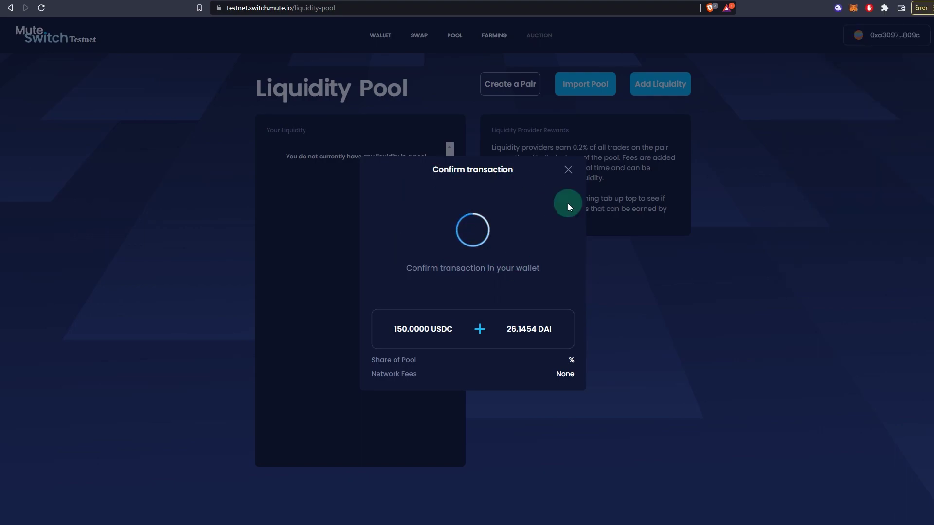
click(418, 276)
click(423, 286)
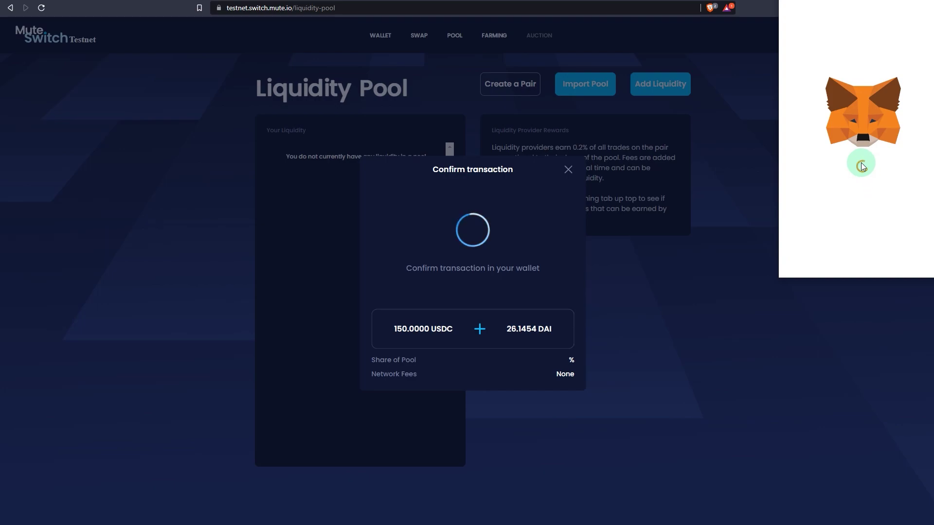
right_click(862, 164)
click(853, 163)
scroll(853, 163, down, 10)
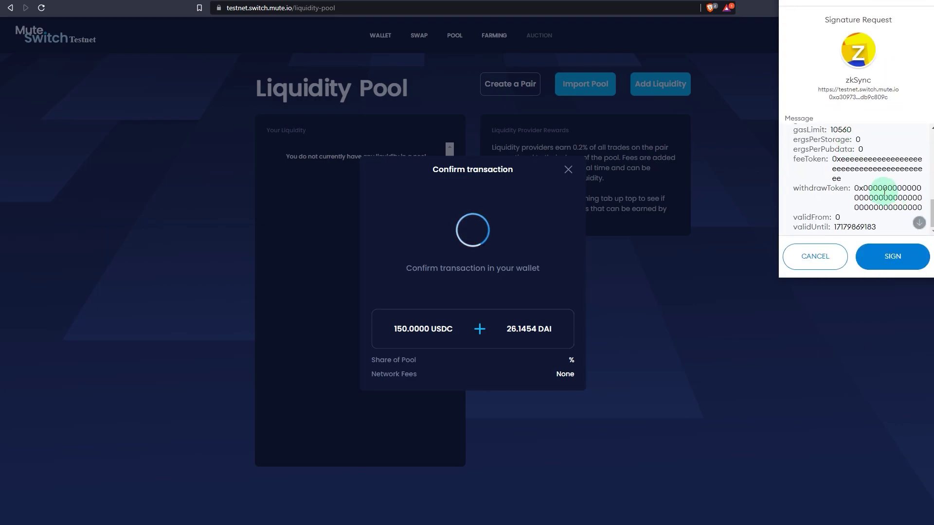
click(907, 252)
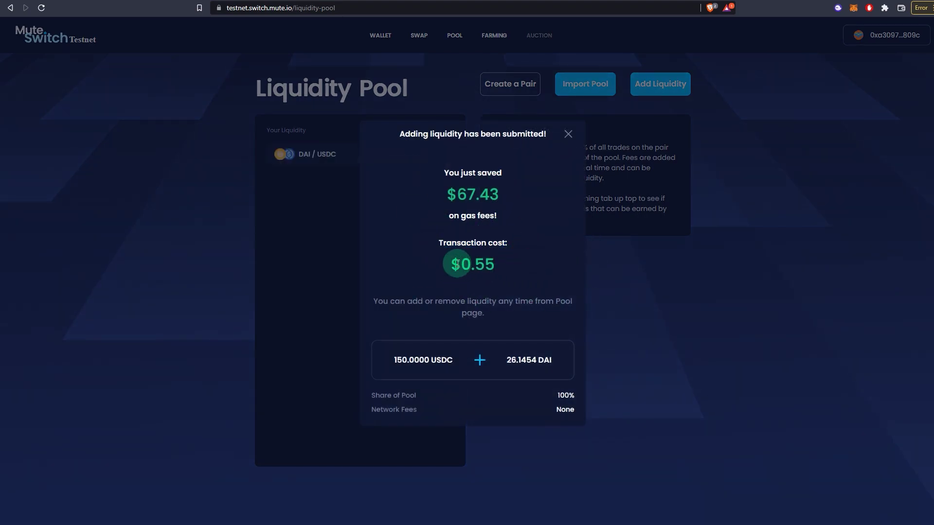
Review the gas savings figure and dismiss the submission confirmation.
drag(518, 194, 495, 209)
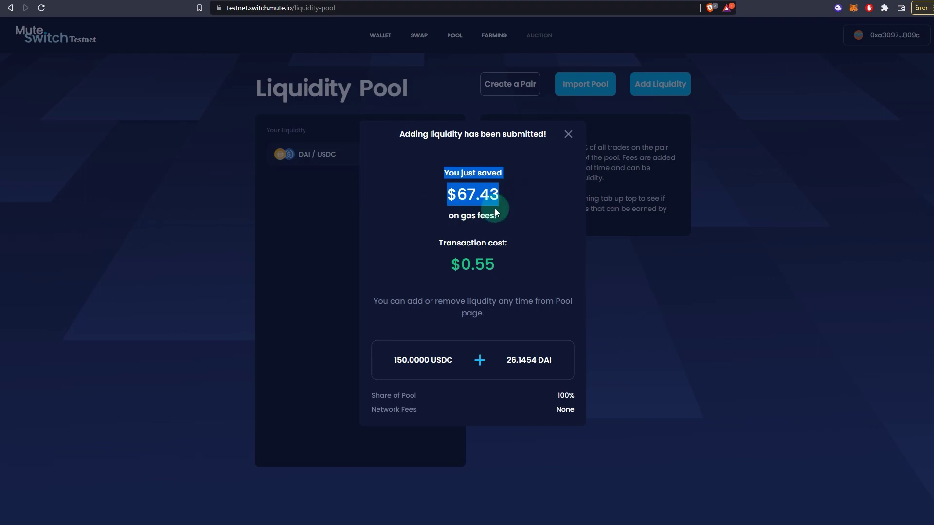
click(471, 194)
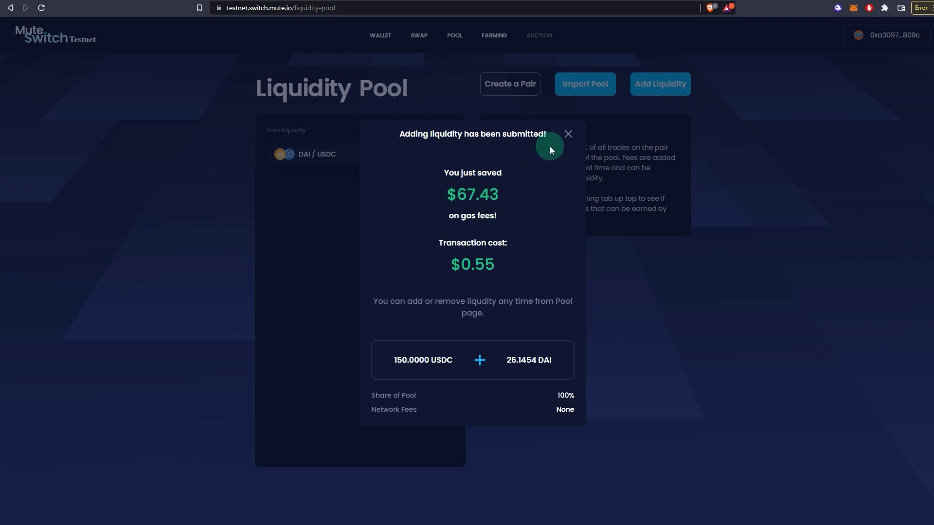
click(572, 134)
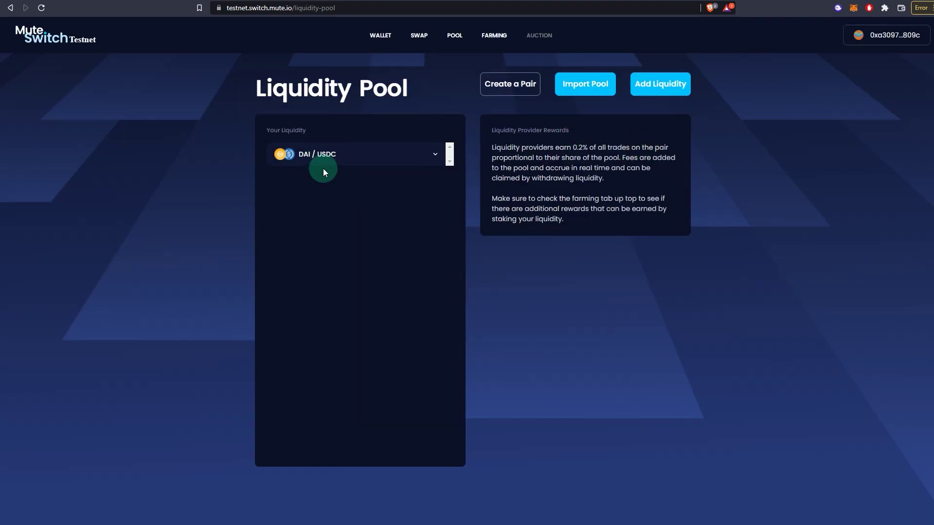
Check the ETH/DAI farm details on the Farming page, then return to Pool.
click(496, 35)
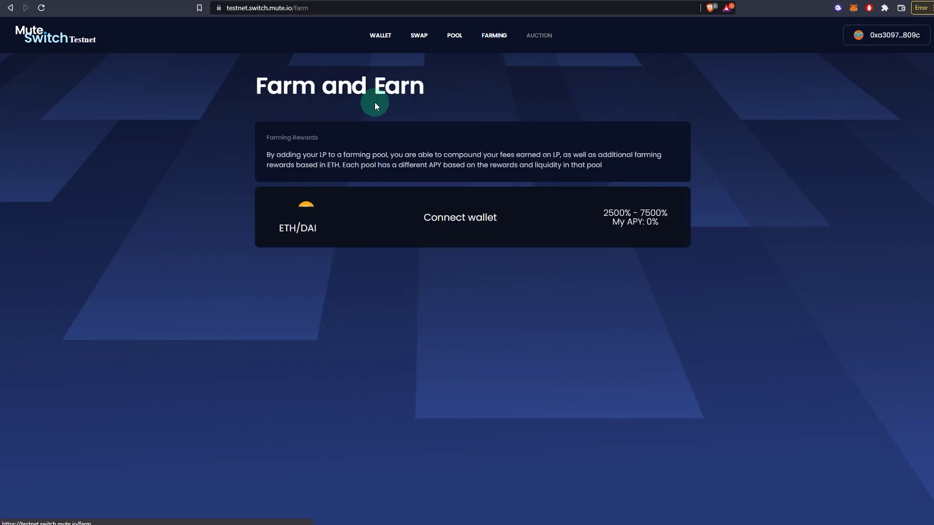
click(452, 219)
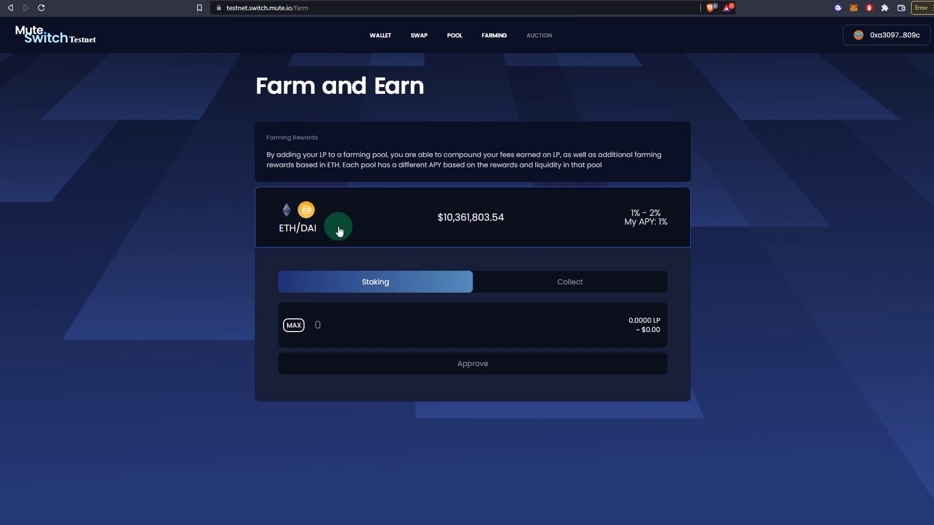
click(455, 35)
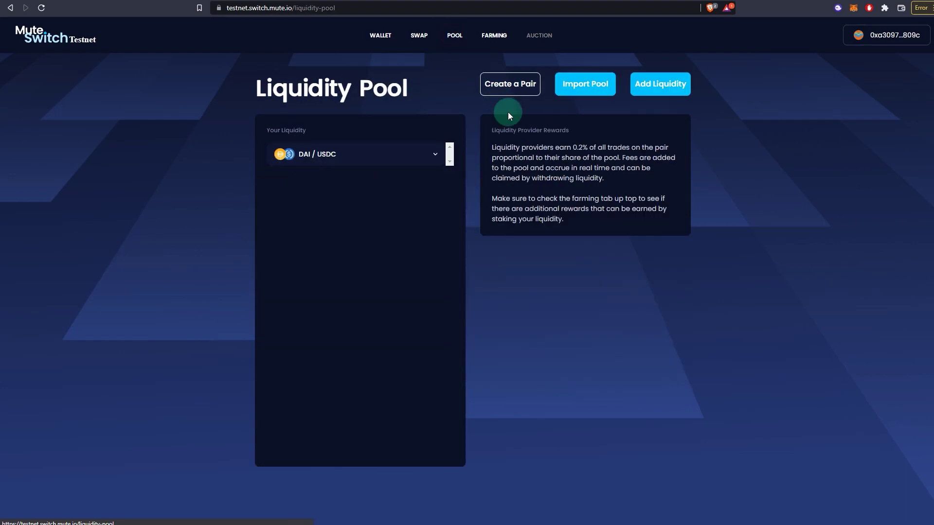
Add ETH/DAI liquidity with 123 DAI and 0.0547 ETH, then dismiss the confirmation.
click(661, 84)
click(522, 256)
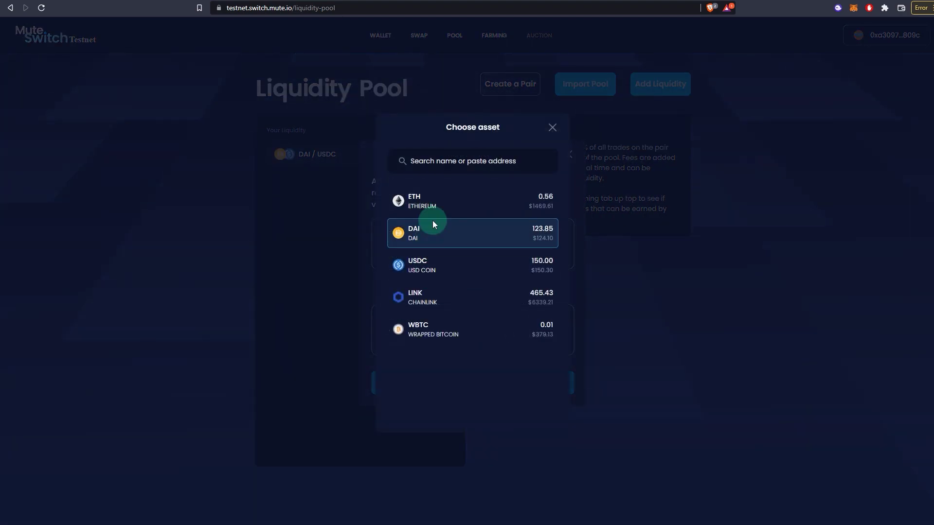
click(428, 201)
click(528, 341)
click(433, 233)
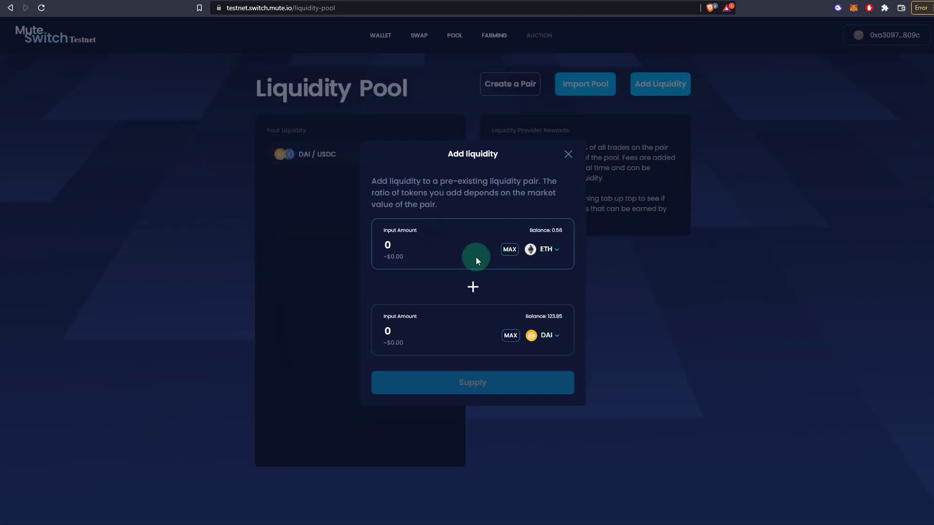
click(475, 255)
text(0.2)
double_click(425, 330)
text(123)
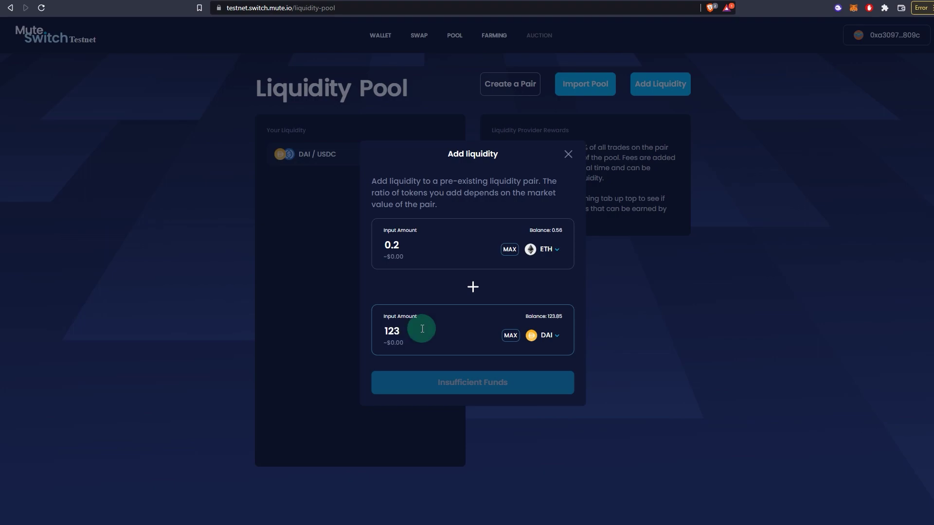
click(428, 383)
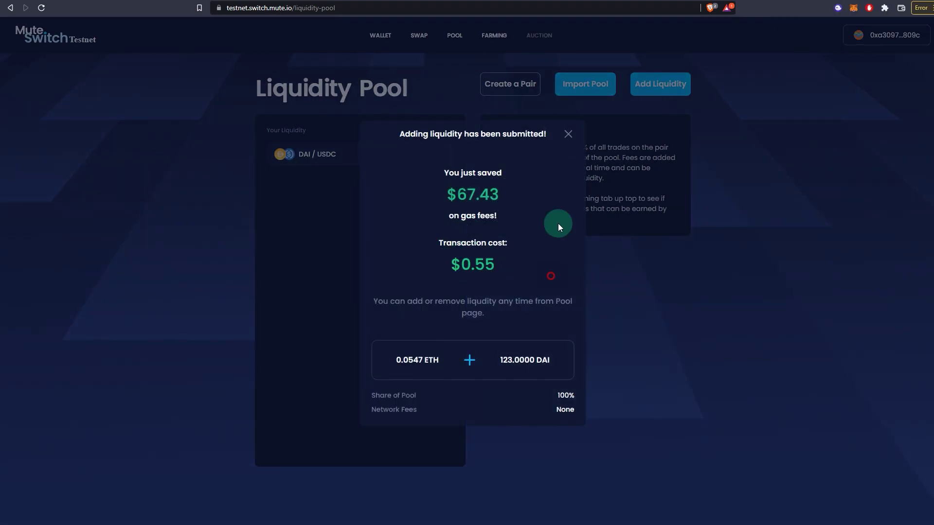
click(567, 133)
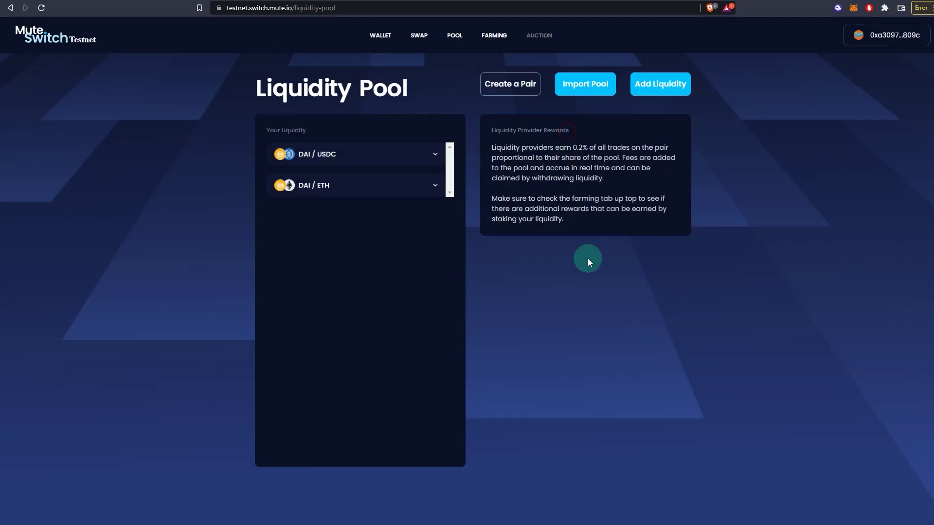
Stake the full 2.4944 ETH/DAI LP balance in the farm and sign the deposit.
click(494, 35)
click(452, 192)
click(451, 218)
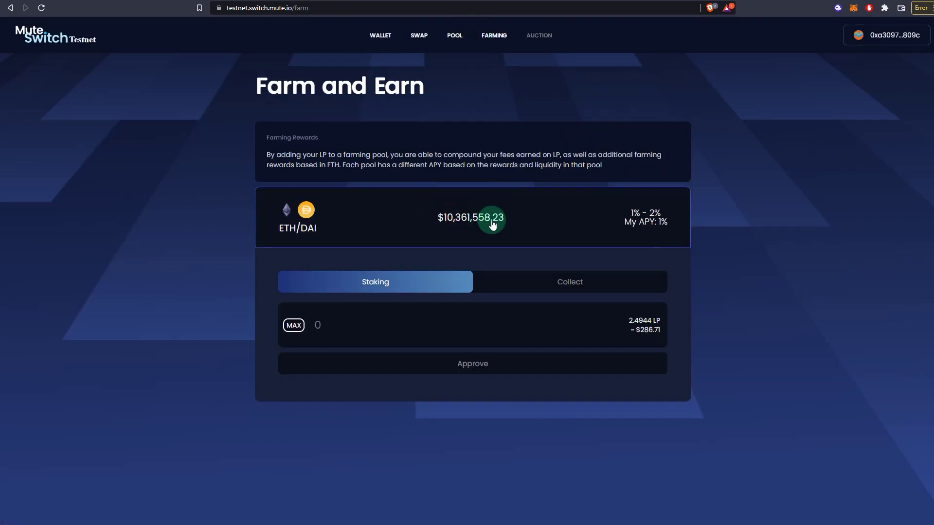
click(295, 325)
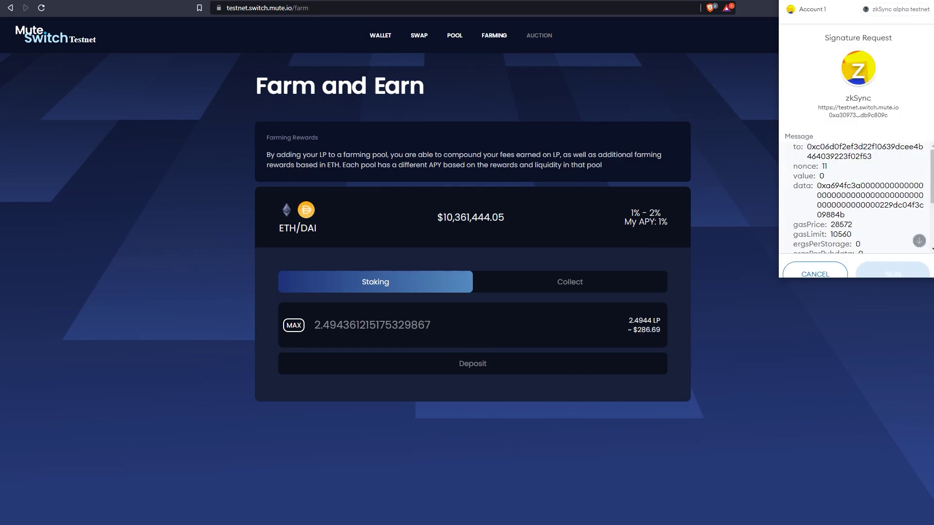
scroll(871, 185, down, 5)
click(879, 252)
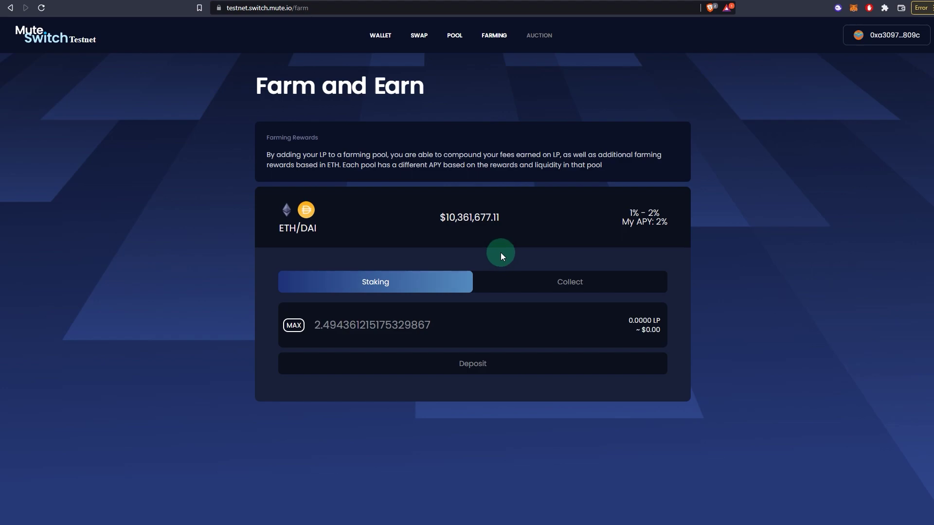
Show the ETH/DAI farm's Collect view: 2.4944 LP deposited, 0.00 ETH unclaimed rewards.
click(566, 282)
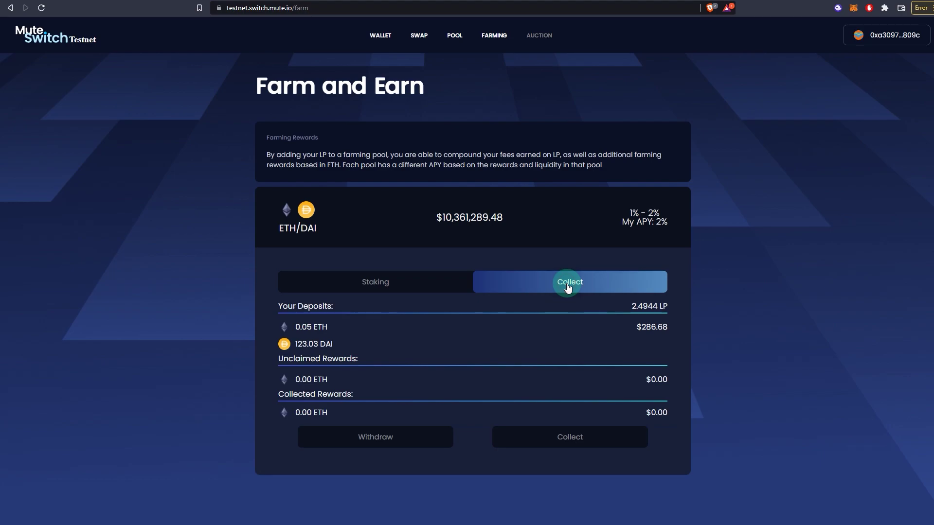